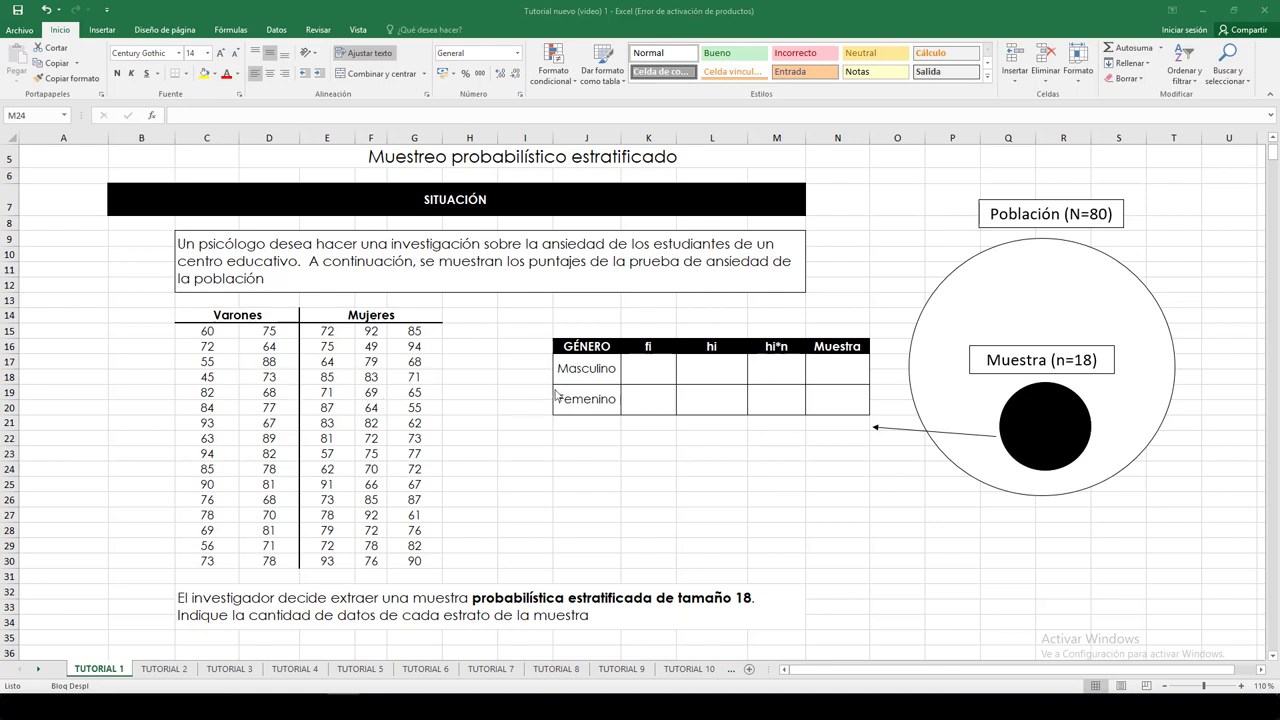
Calculate the Masculino fi value by counting the Varones scores in C15:D30 with the CONTAR function.
{"action": "left_click", "coordinate": [650, 371]}
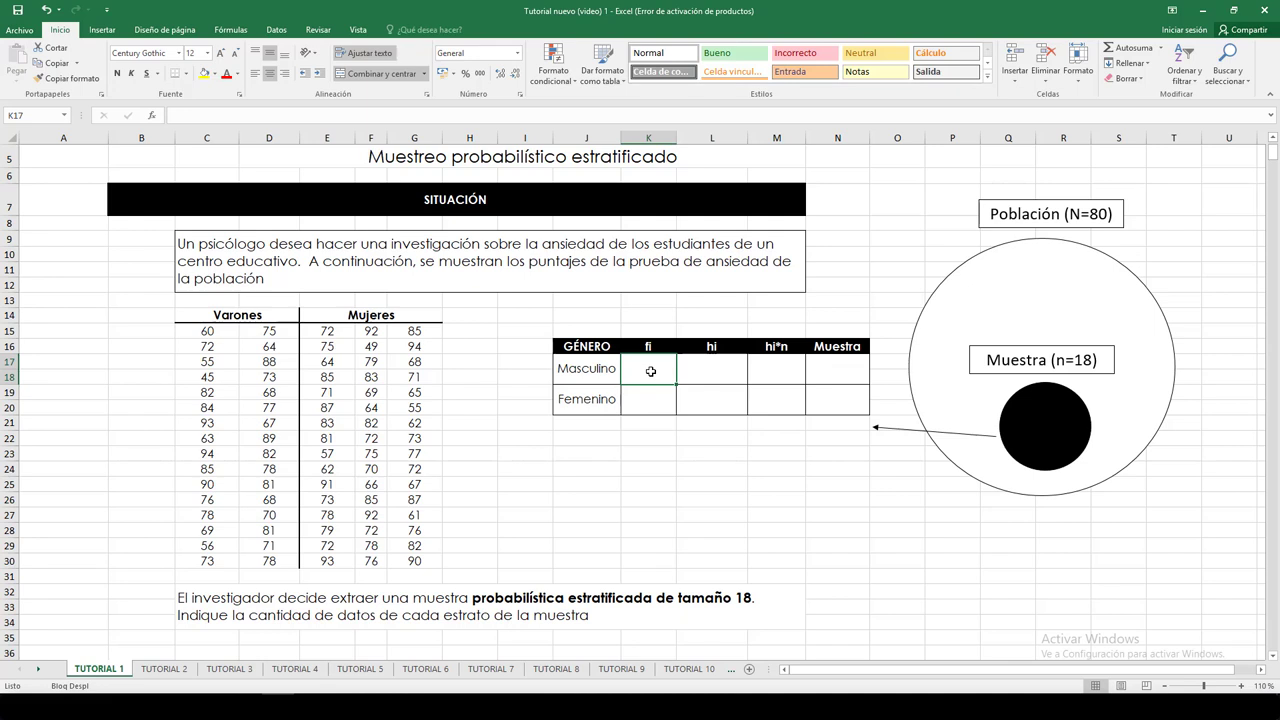
{"action": "type", "text": "="}
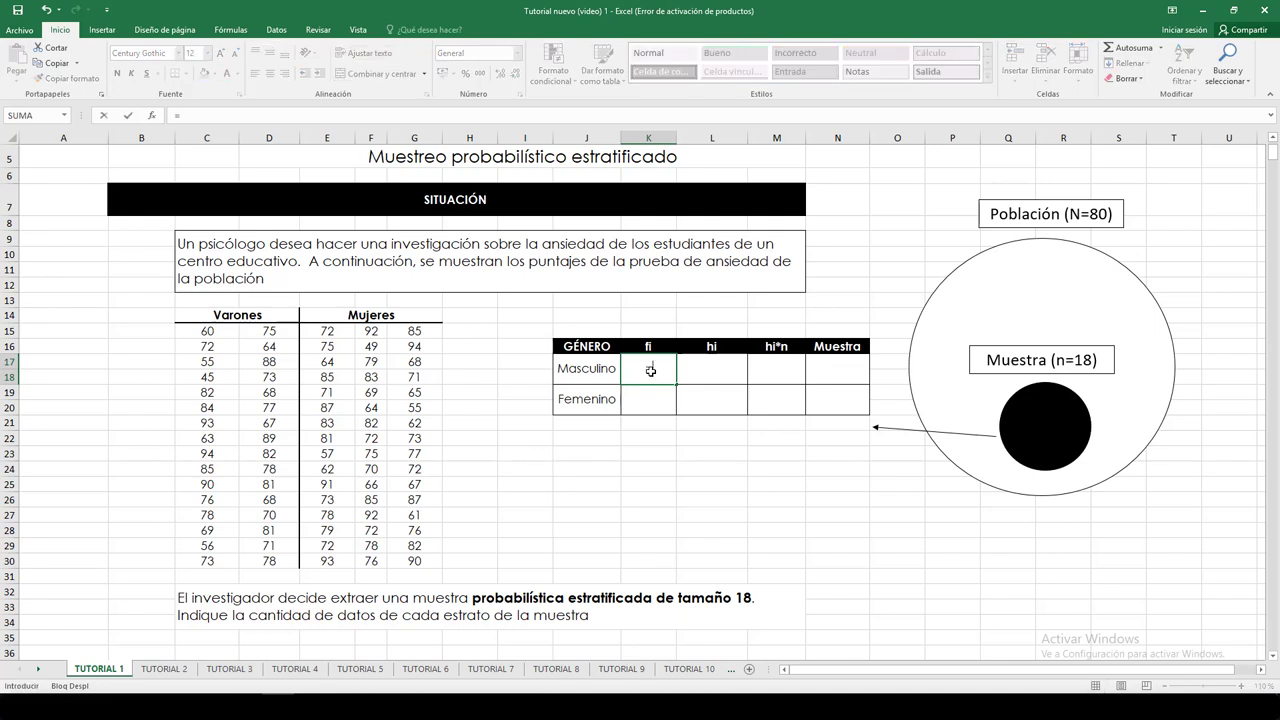
{"action": "type", "text": "conte"}
{"action": "key", "text": "Tab"}
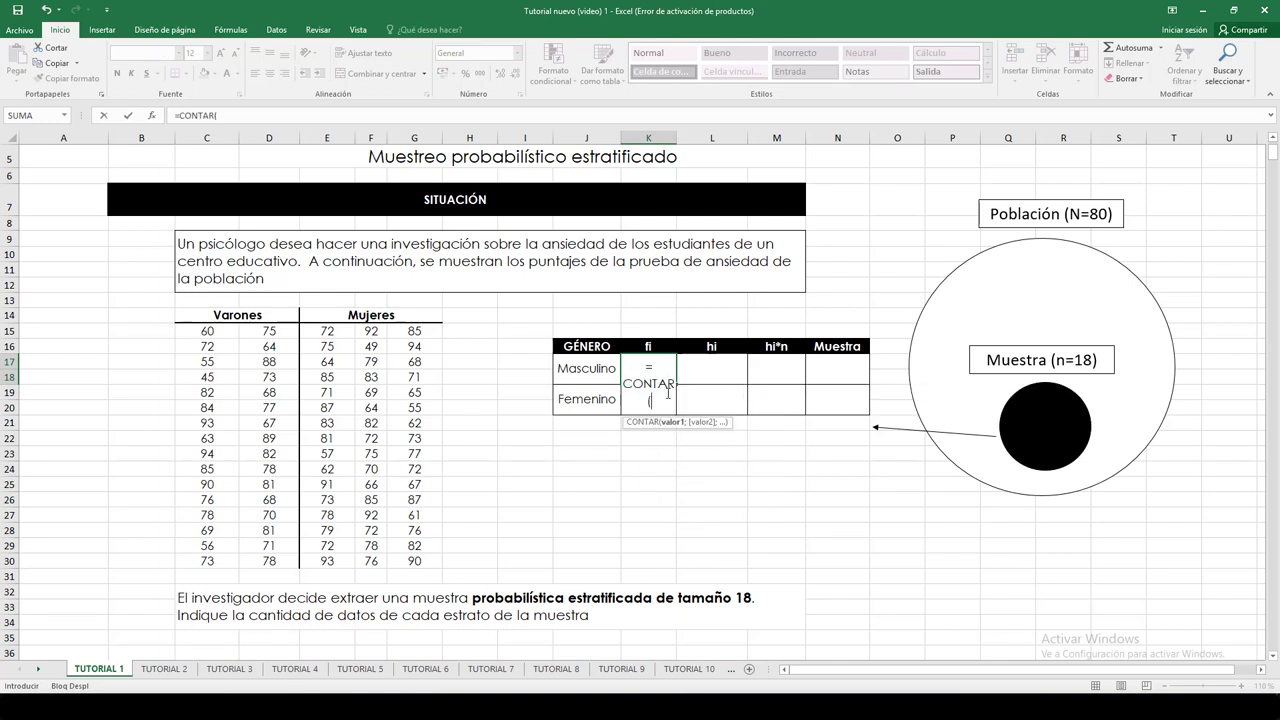
{"action": "left_click_drag", "start_coordinate": [201, 337], "coordinate": [258, 567]}
{"action": "key", "text": "Return"}
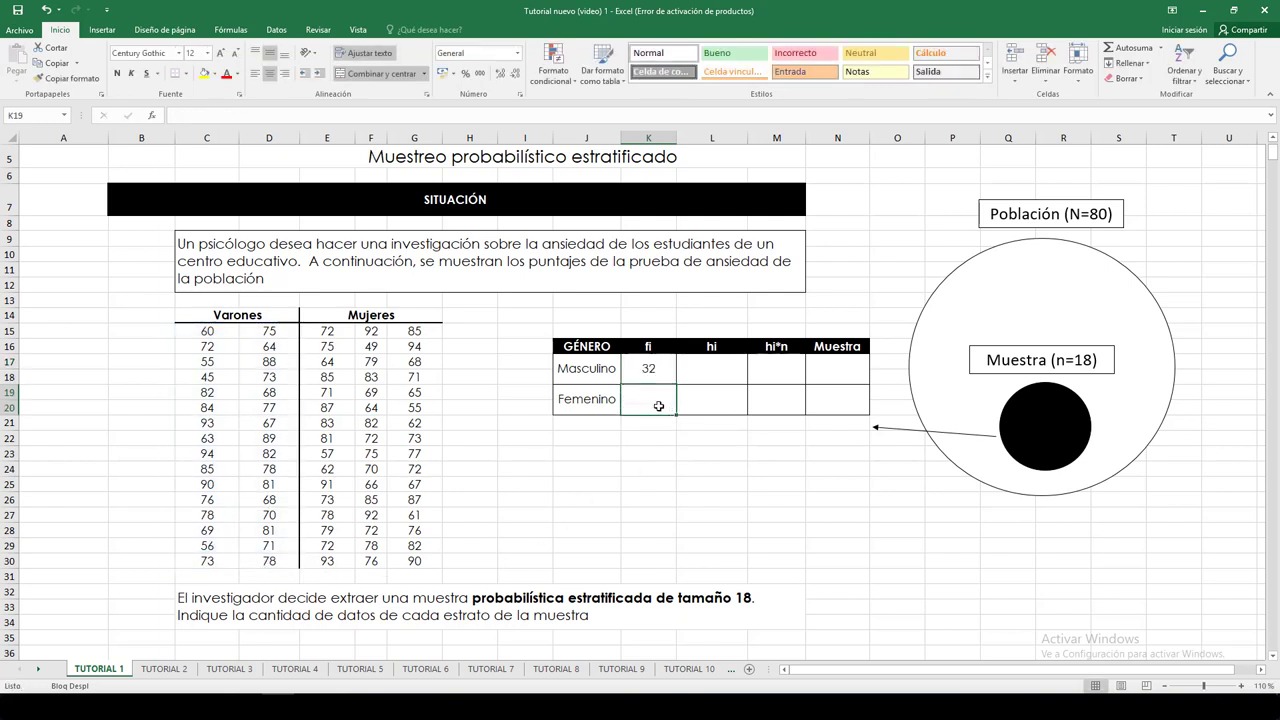
Calculate the Femenino fi value with CONTAR over the Mujeres scores in E15:G30, and enter the total 80 below the fi column.
{"action": "type", "text": "="}
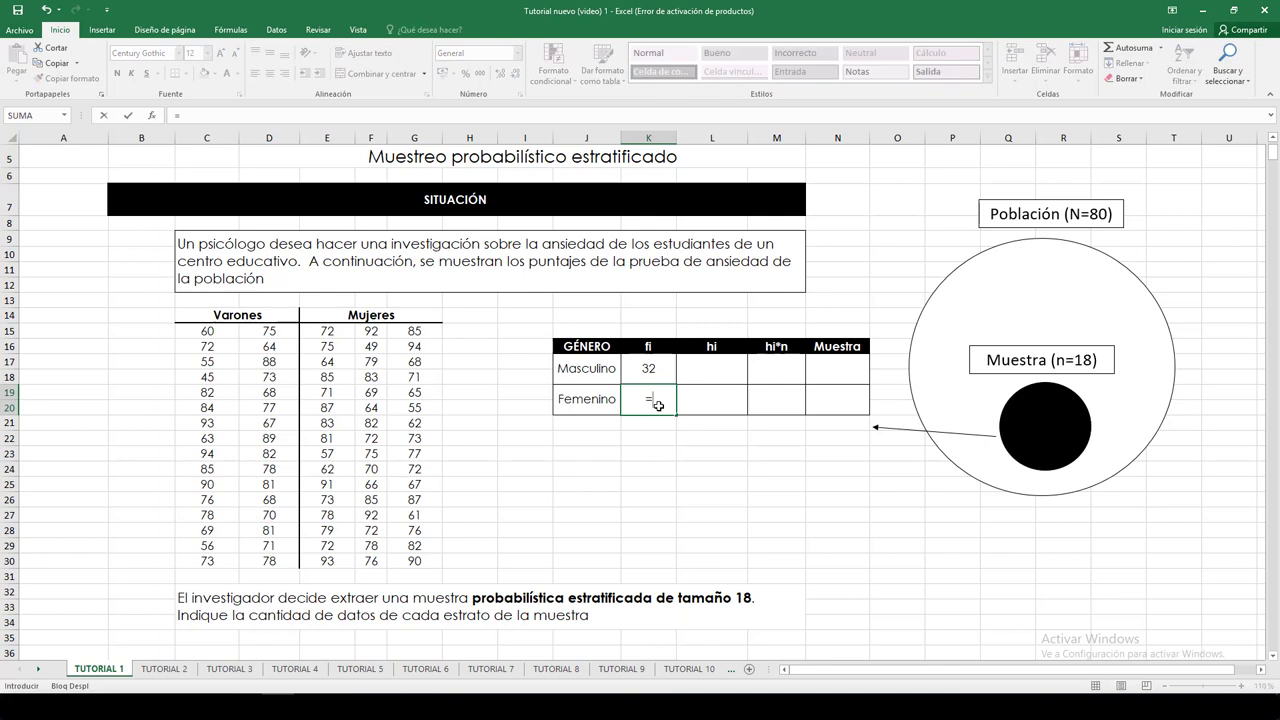
{"action": "type", "text": "conta"}
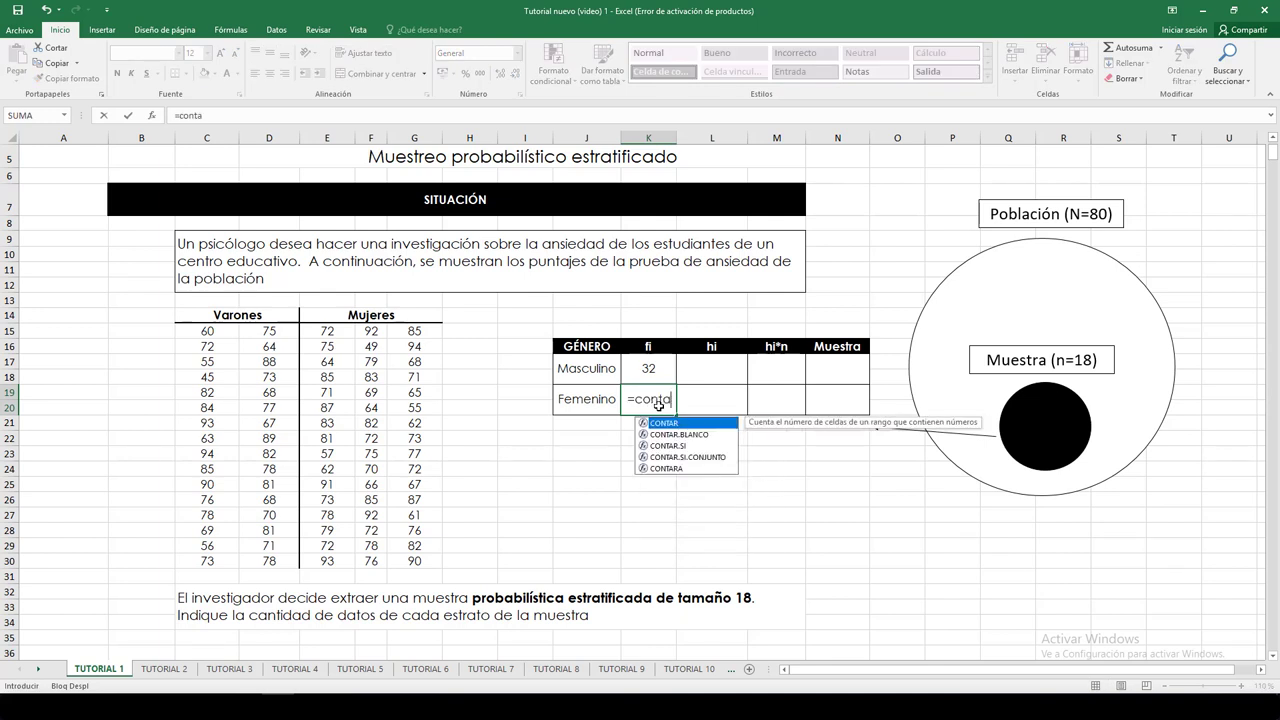
{"action": "double_click", "coordinate": [664, 424]}
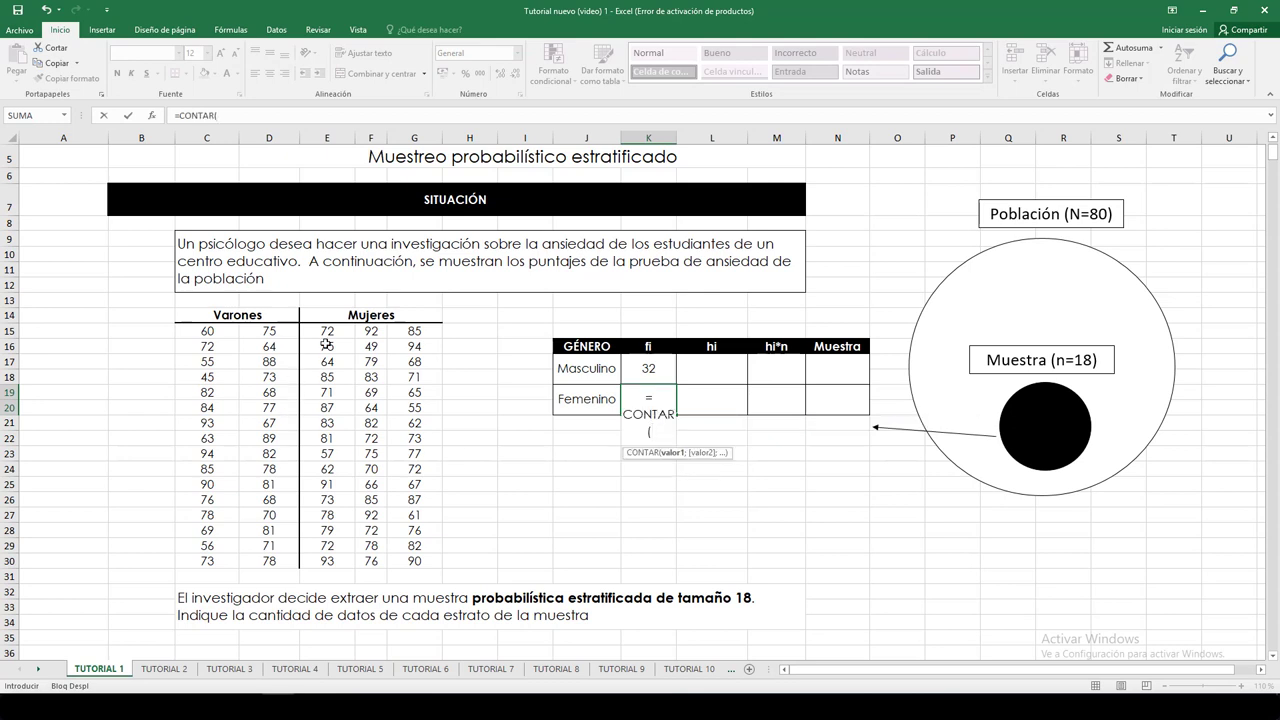
{"action": "left_click_drag", "start_coordinate": [326, 331], "coordinate": [396, 567]}
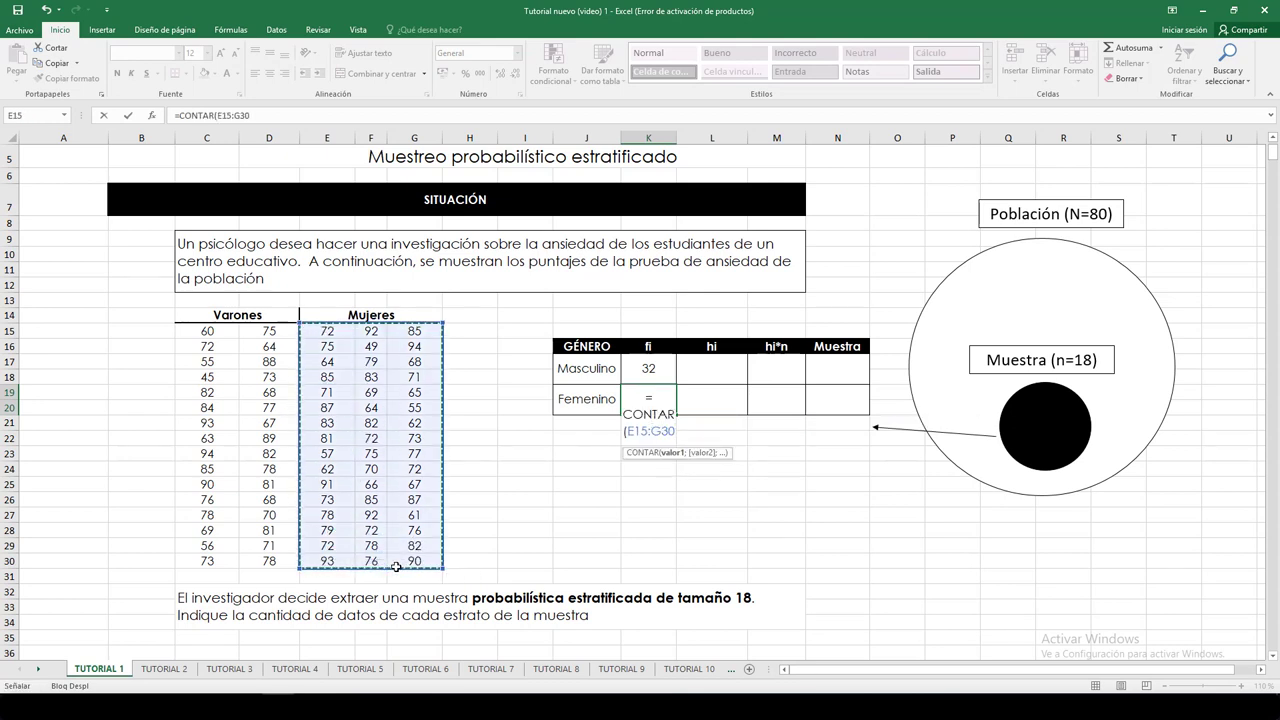
{"action": "key", "text": "Return"}
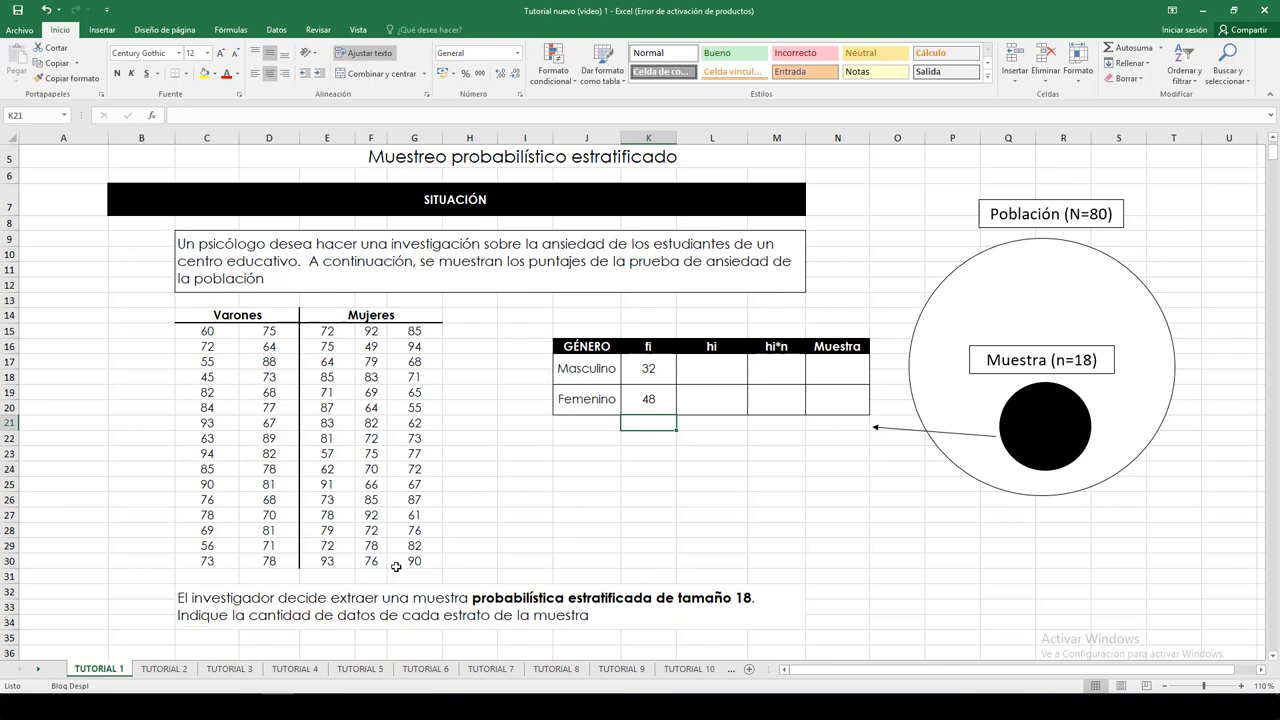
{"action": "type", "text": "80"}
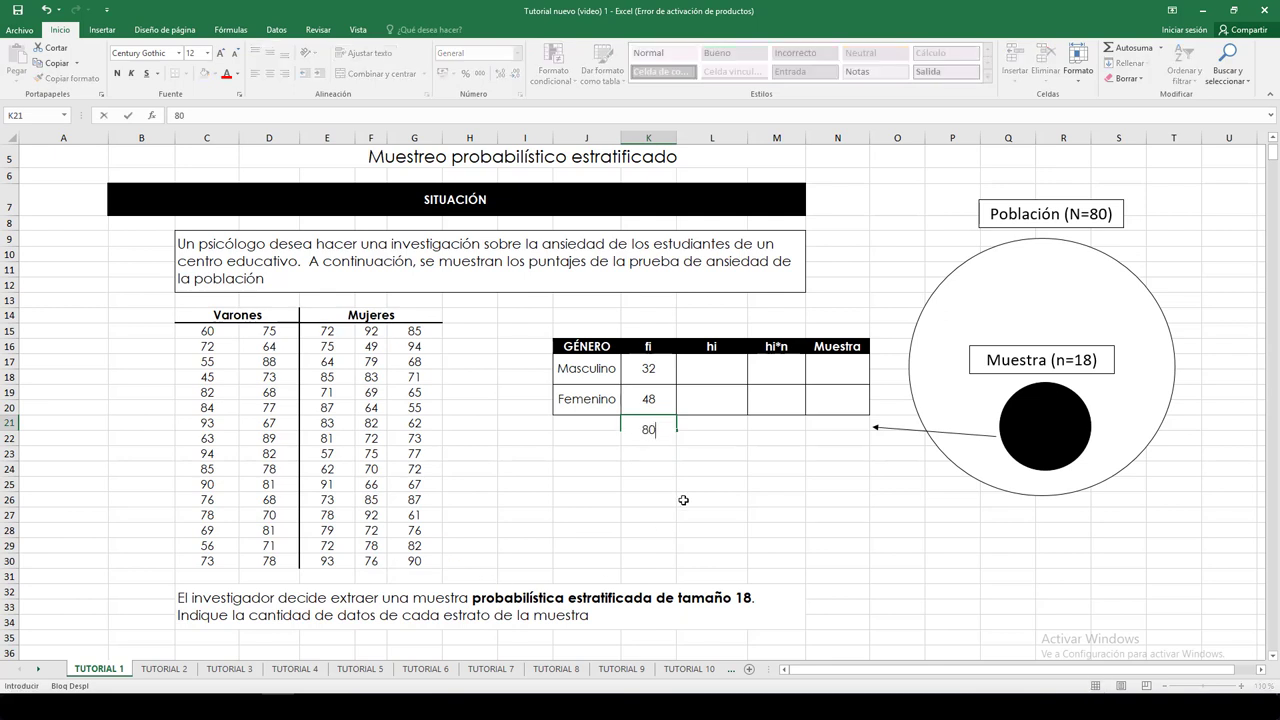
{"action": "left_click", "coordinate": [703, 424]}
Calculate the Masculino hi value with the formula =32/80.
{"action": "left_click", "coordinate": [716, 371]}
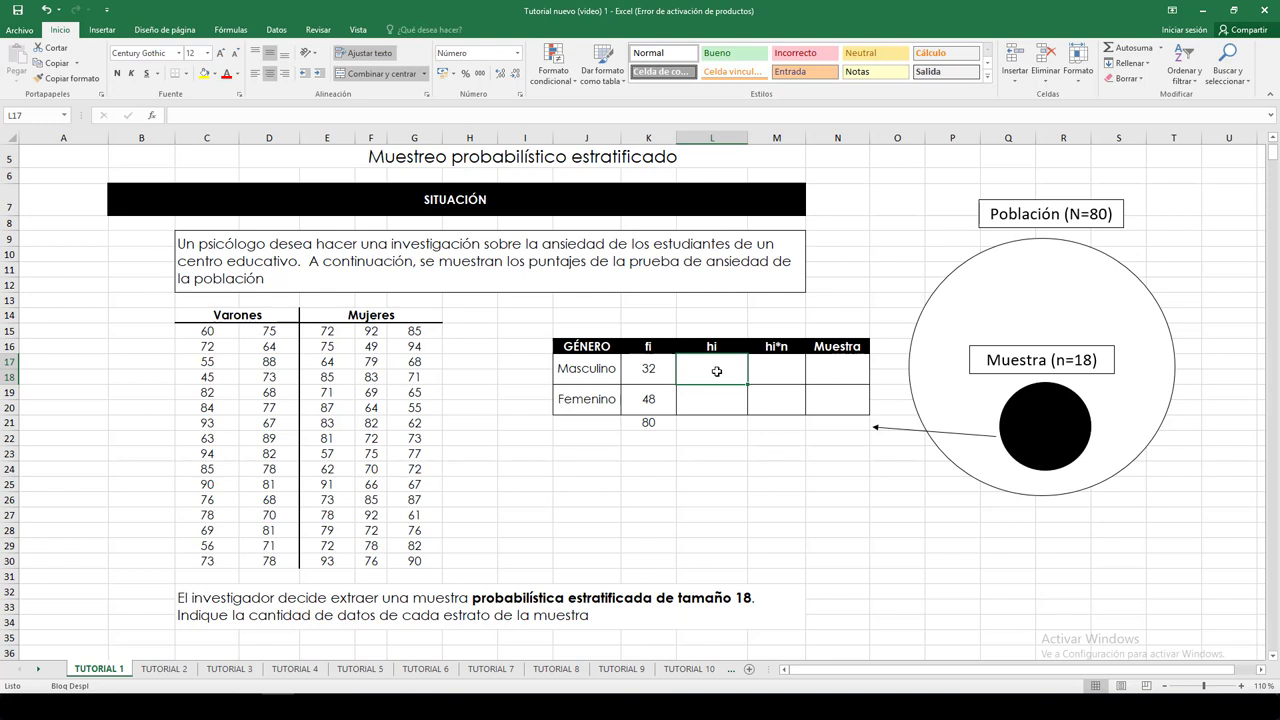
{"action": "type", "text": "="}
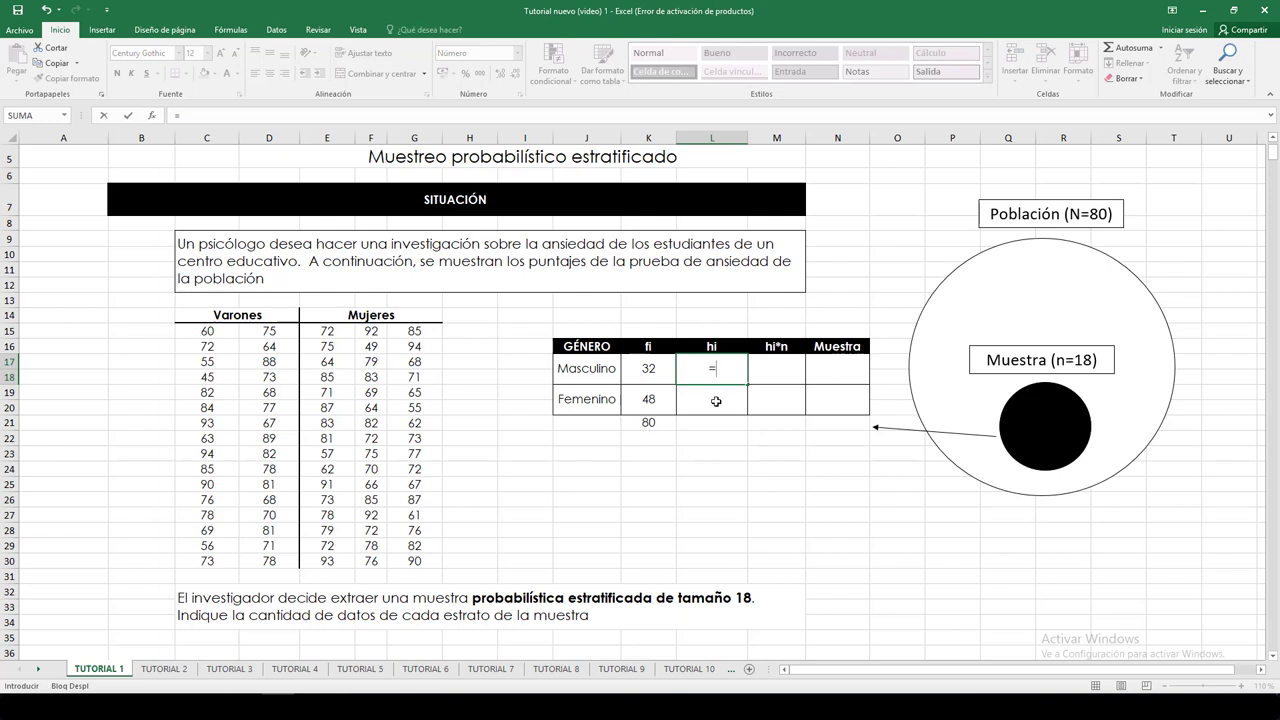
{"action": "type", "text": "32/80"}
{"action": "key", "text": "Return"}
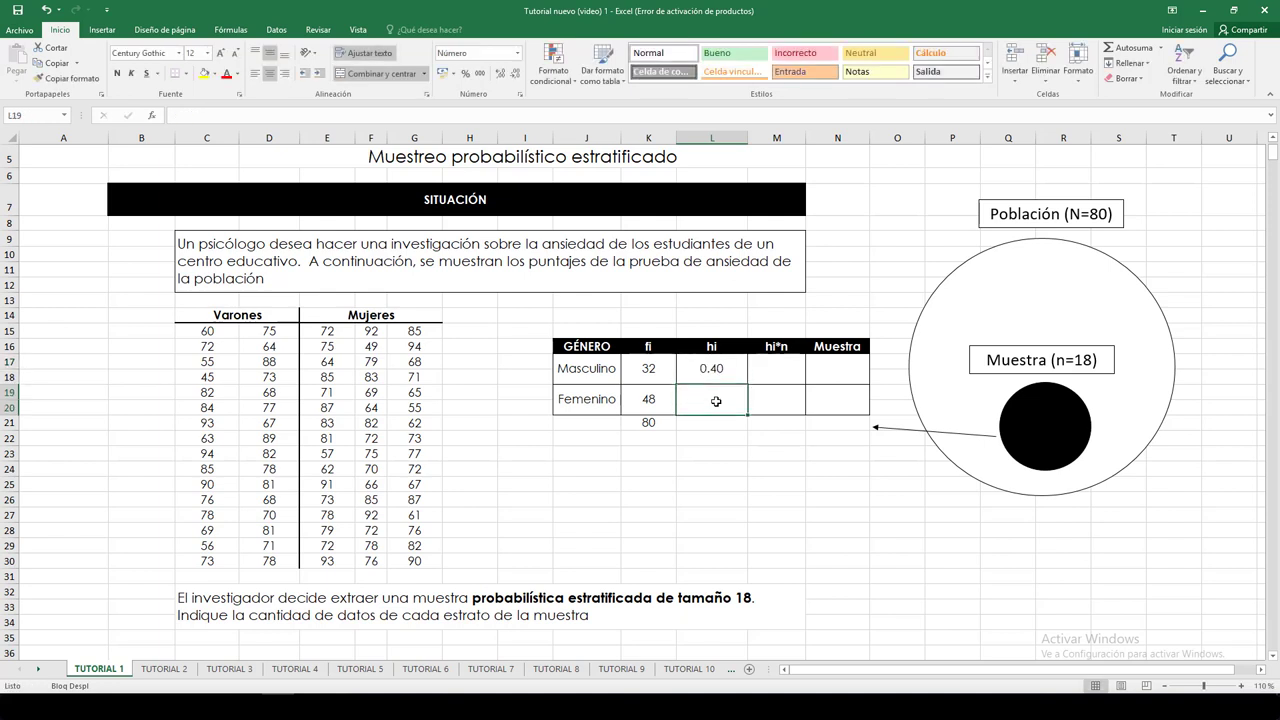
Calculate the Femenino hi value with the formula =48/80.
{"action": "type", "text": "="}
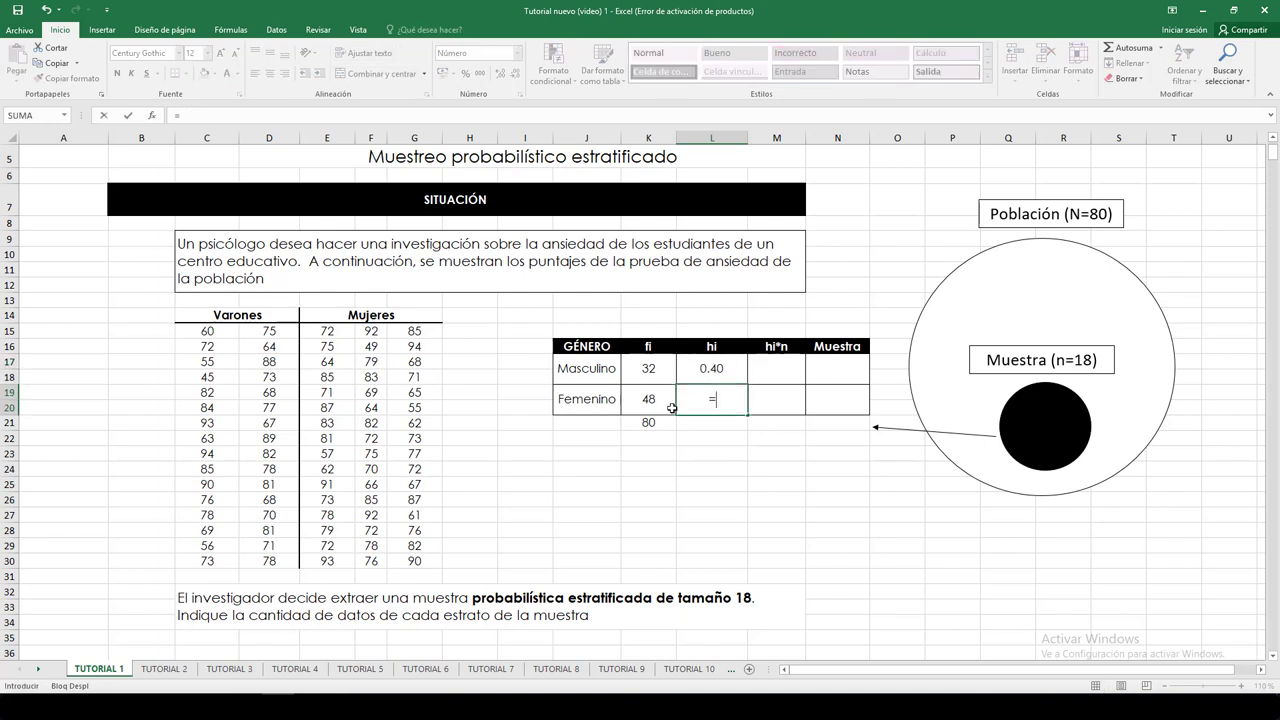
{"action": "type", "text": "48780"}
{"action": "key", "text": "Return"}
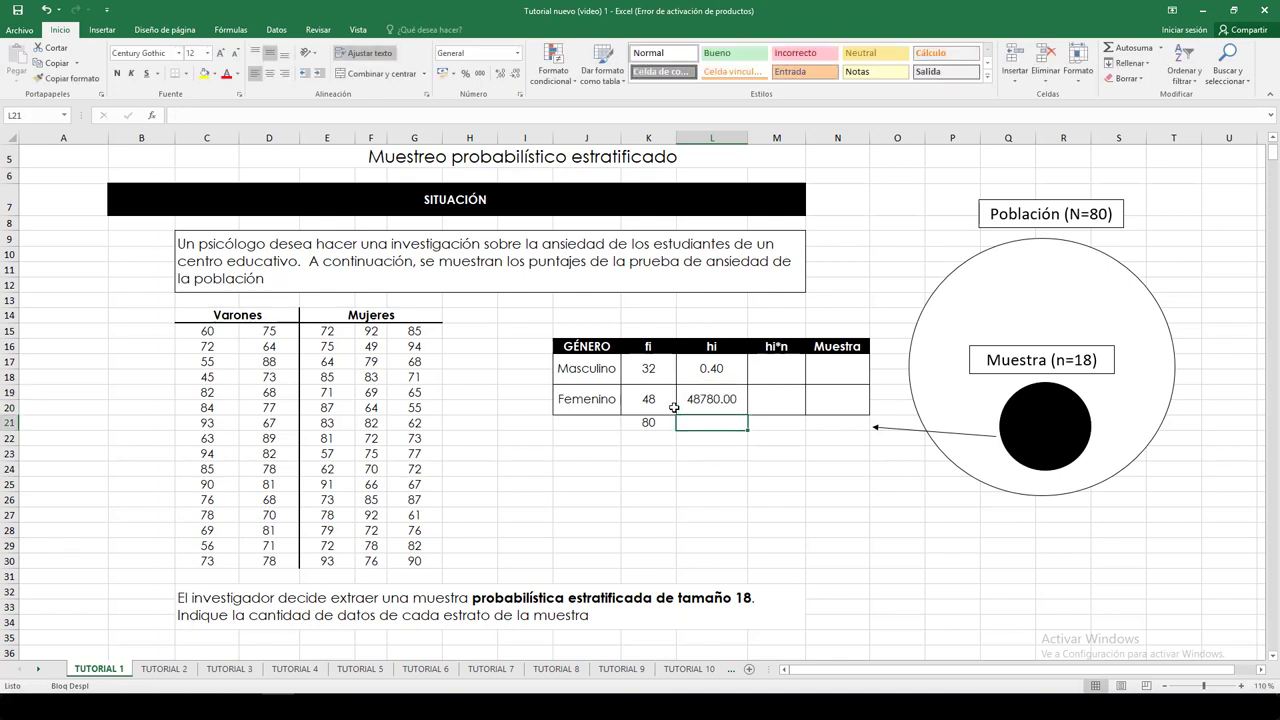
{"action": "double_click", "coordinate": [714, 400]}
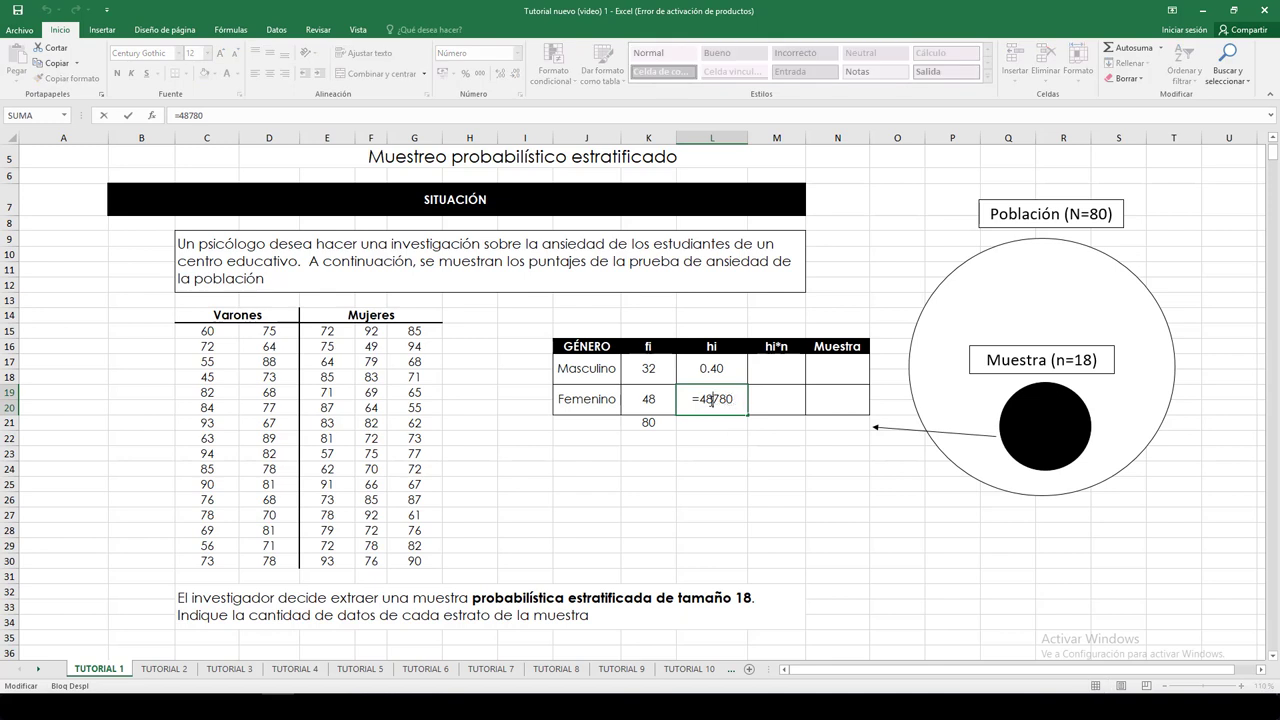
{"action": "left_click", "coordinate": [716, 399]}
{"action": "key", "text": "BackSpace"}
{"action": "type", "text": "/"}
{"action": "key", "text": "Return"}
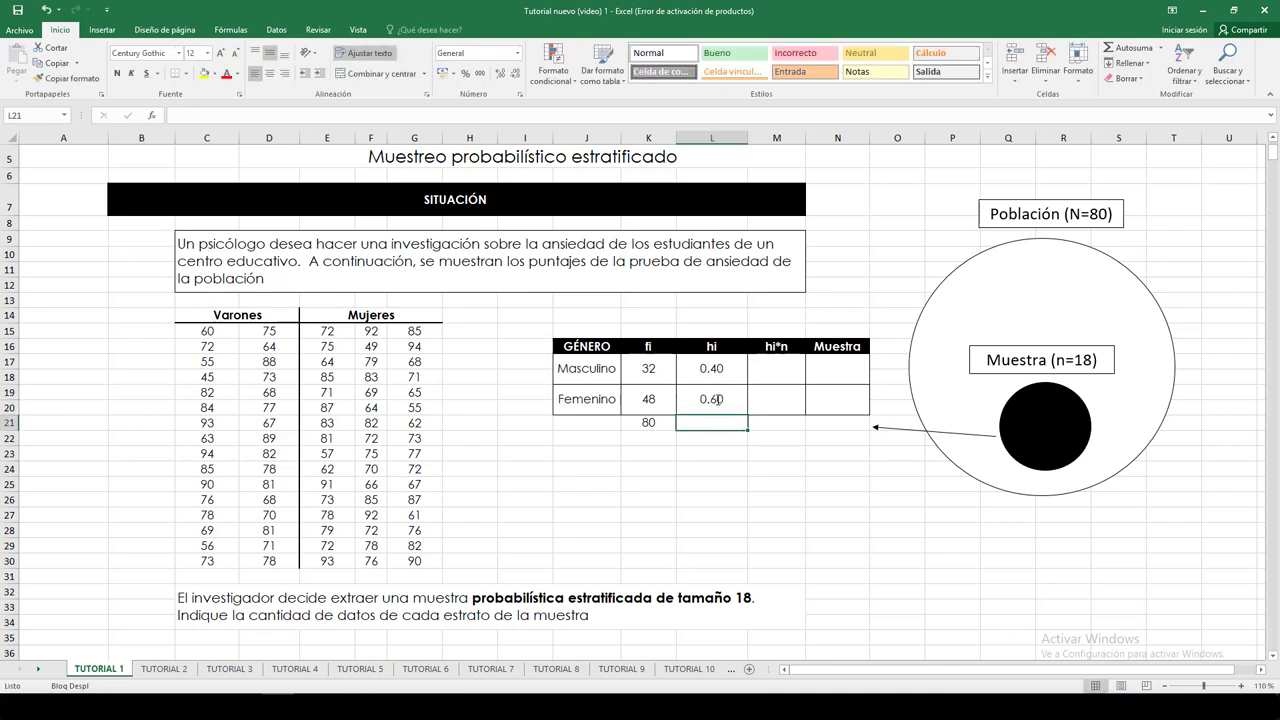
Calculate the Masculino hi*n value with the formula =0.40*18.
{"action": "left_click", "coordinate": [752, 409]}
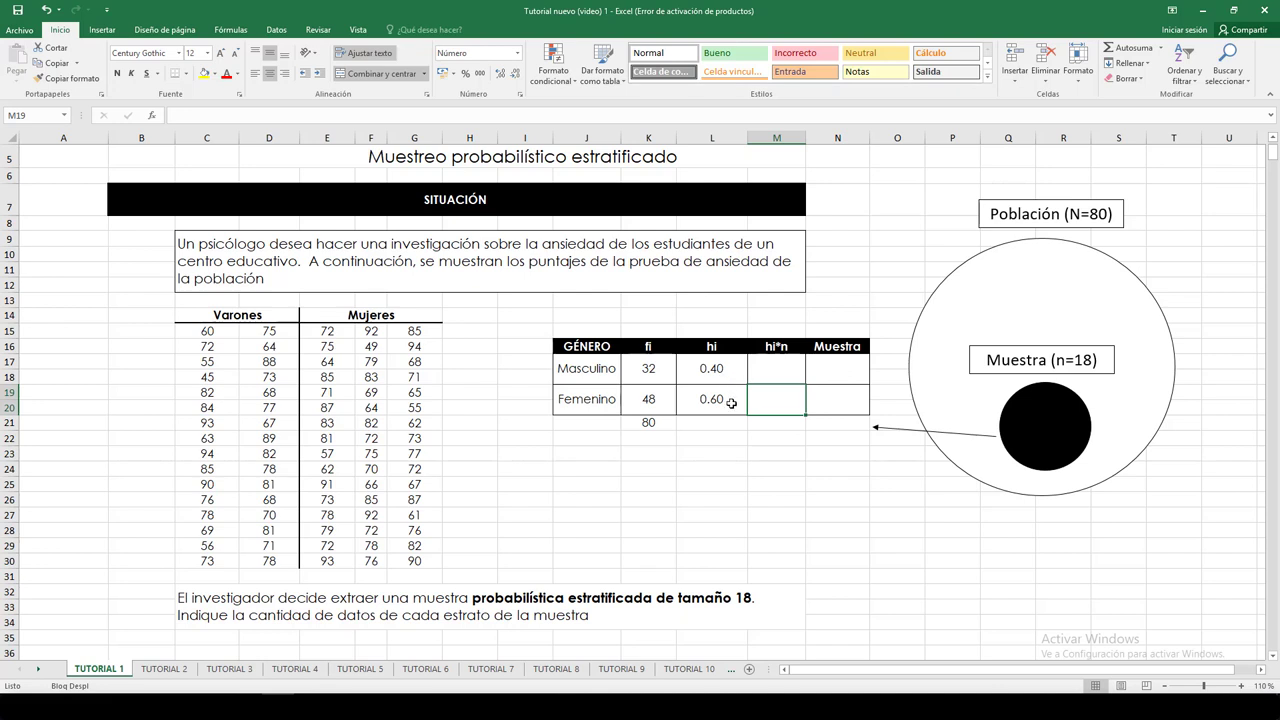
{"action": "left_click", "coordinate": [770, 374]}
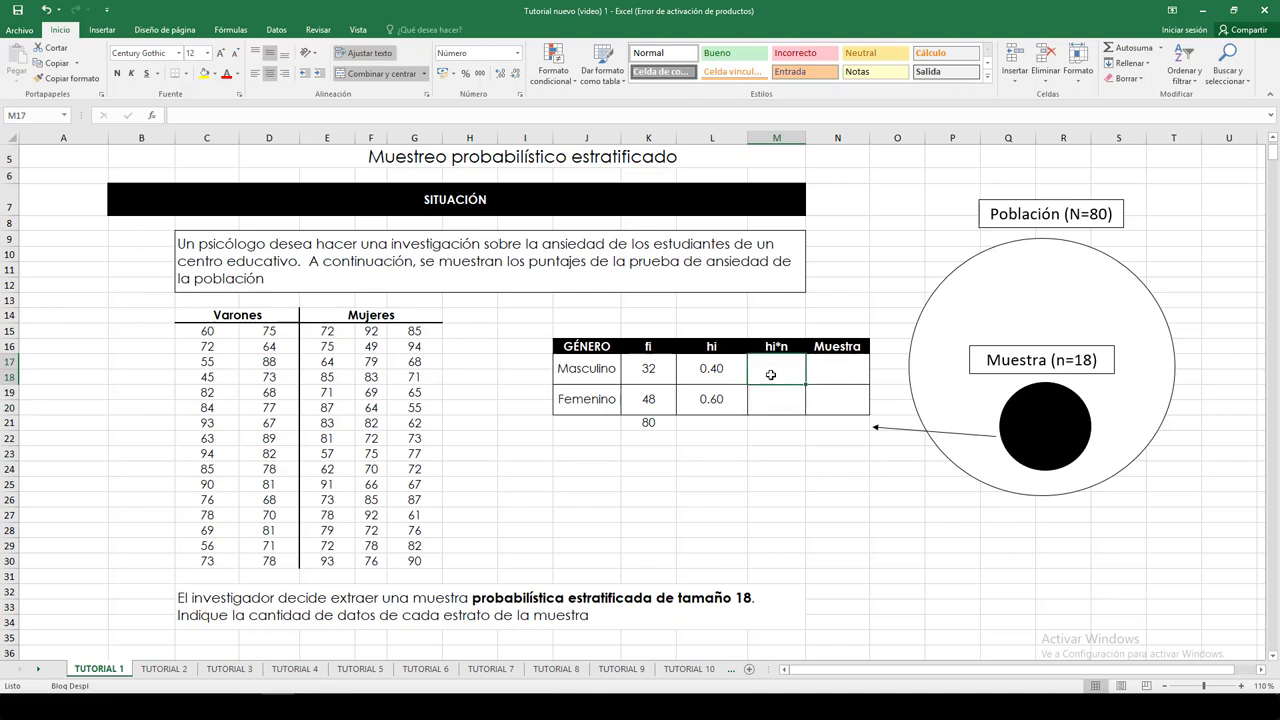
{"action": "type", "text": "="}
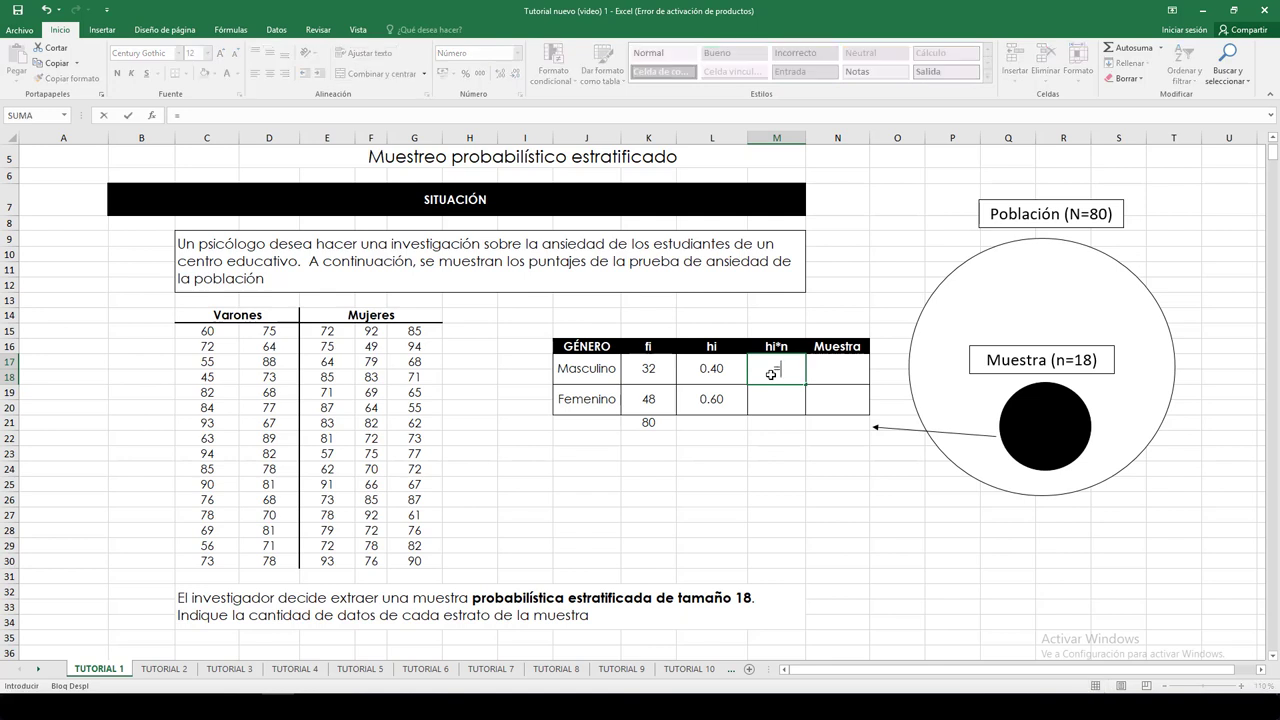
{"action": "type", "text": "0.40*18"}
{"action": "key", "text": "Return"}
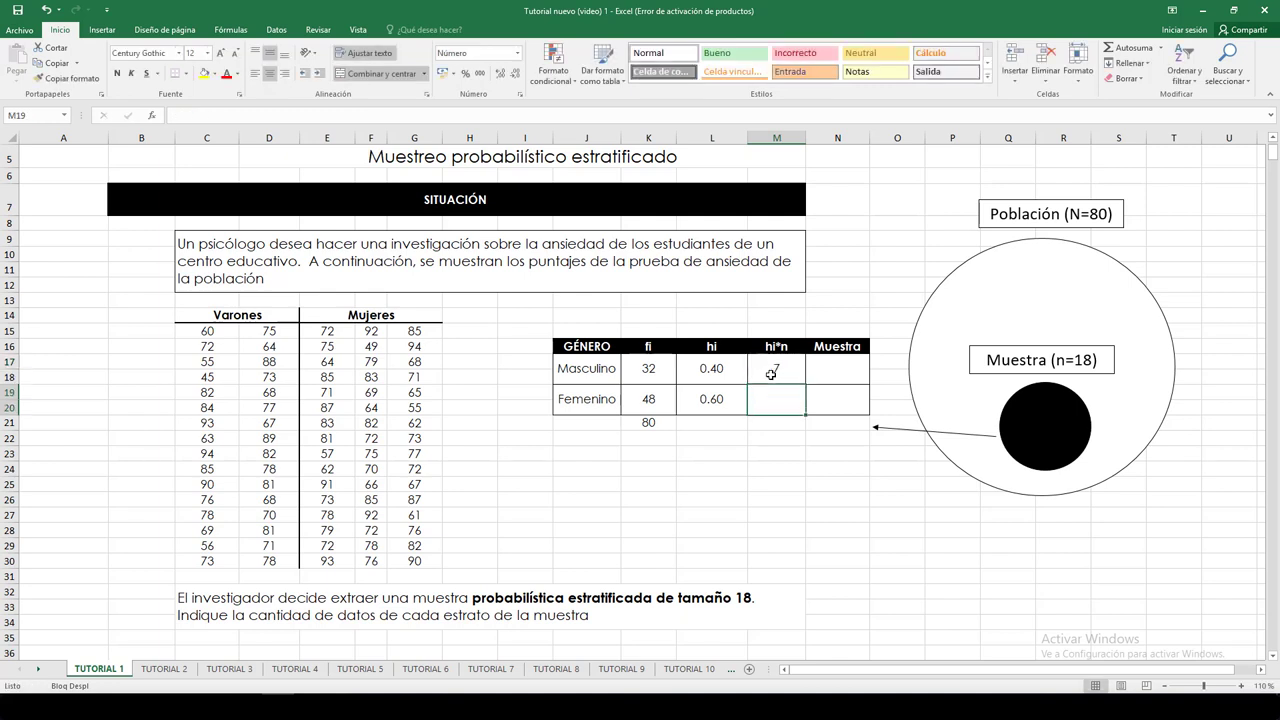
Display the Masculino hi*n value with one decimal place.
{"action": "left_click", "coordinate": [771, 373]}
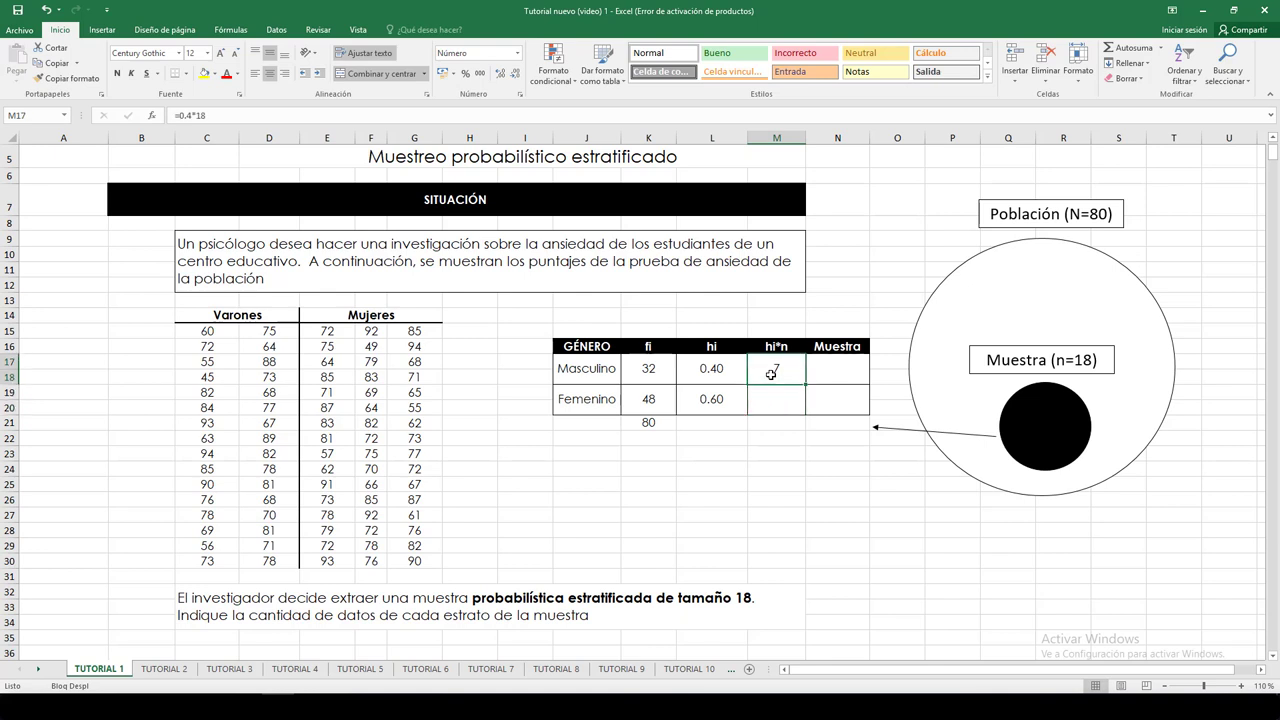
{"action": "left_click", "coordinate": [500, 74]}
{"action": "left_click", "coordinate": [499, 75]}
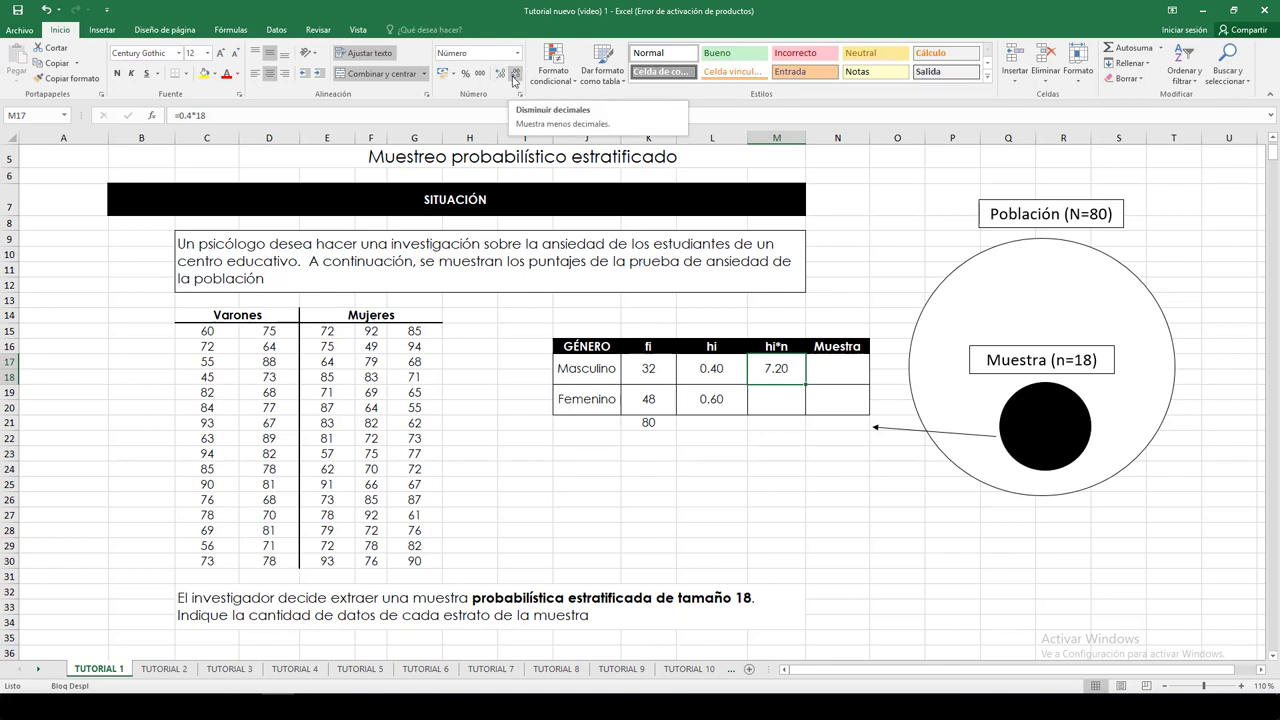
{"action": "left_click", "coordinate": [514, 80]}
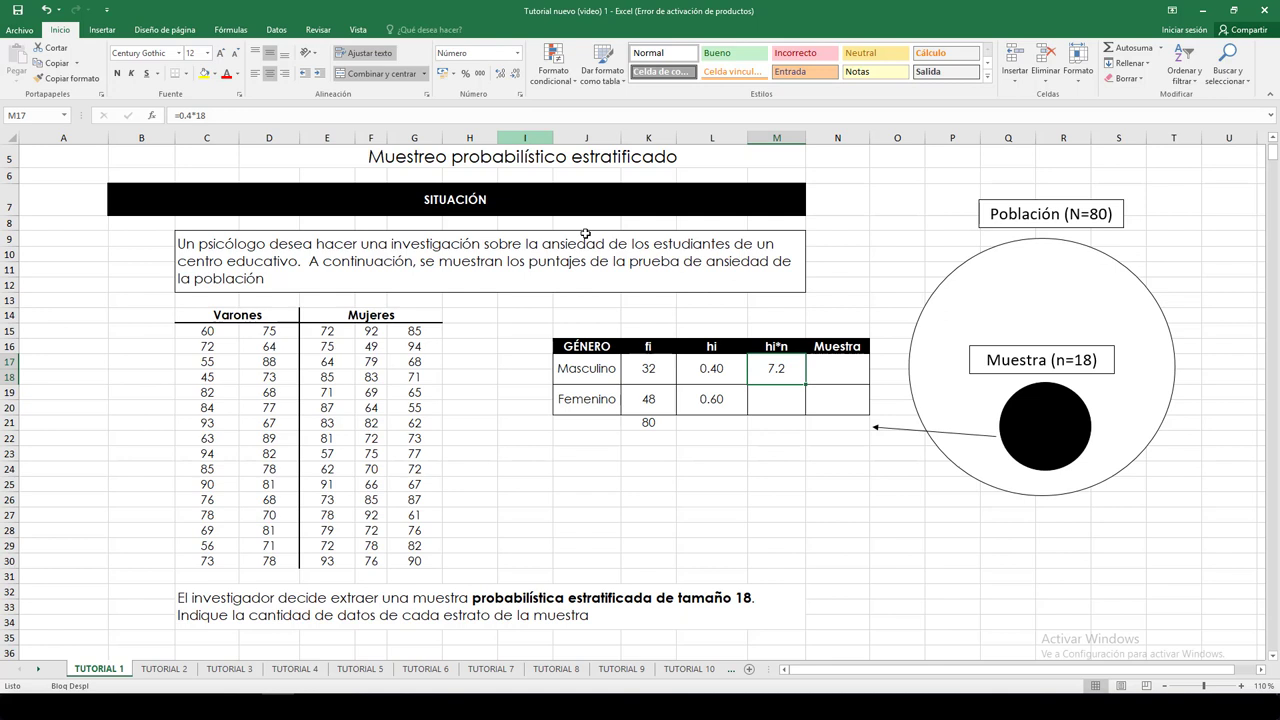
Calculate the Femenino hi*n value with the formula =0.60*18.
{"action": "left_click", "coordinate": [784, 403]}
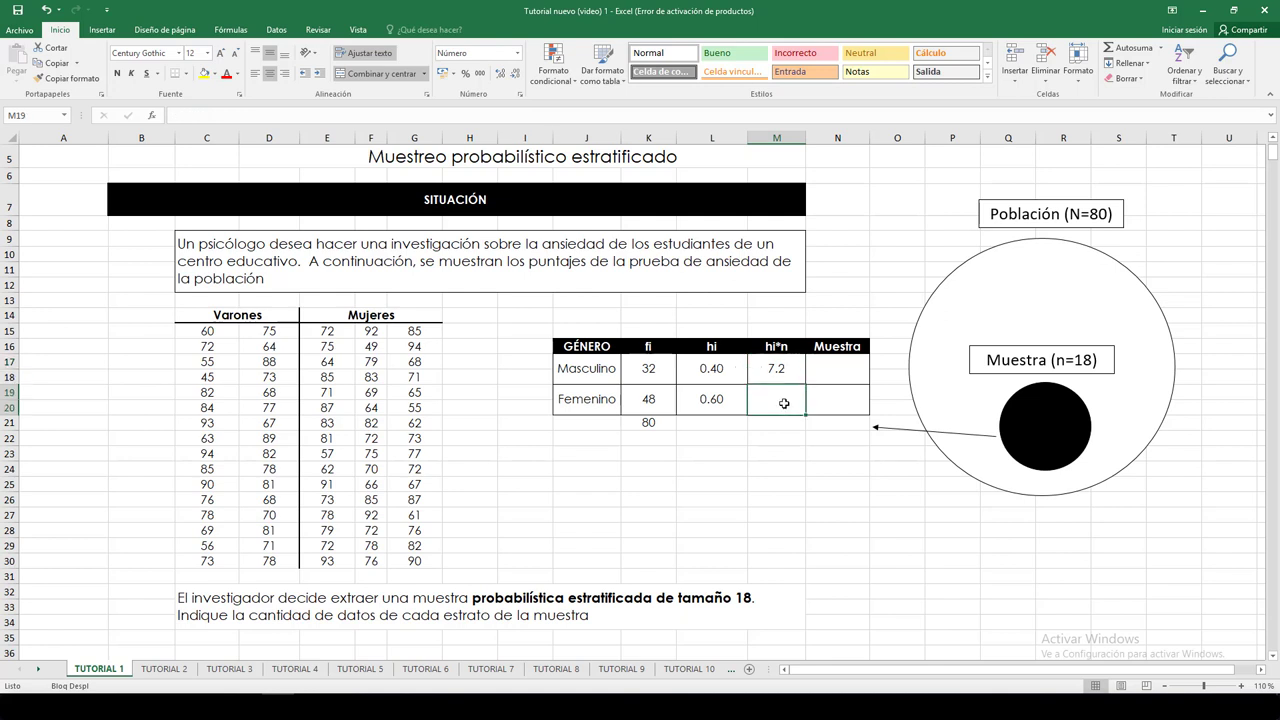
{"action": "type", "text": "="}
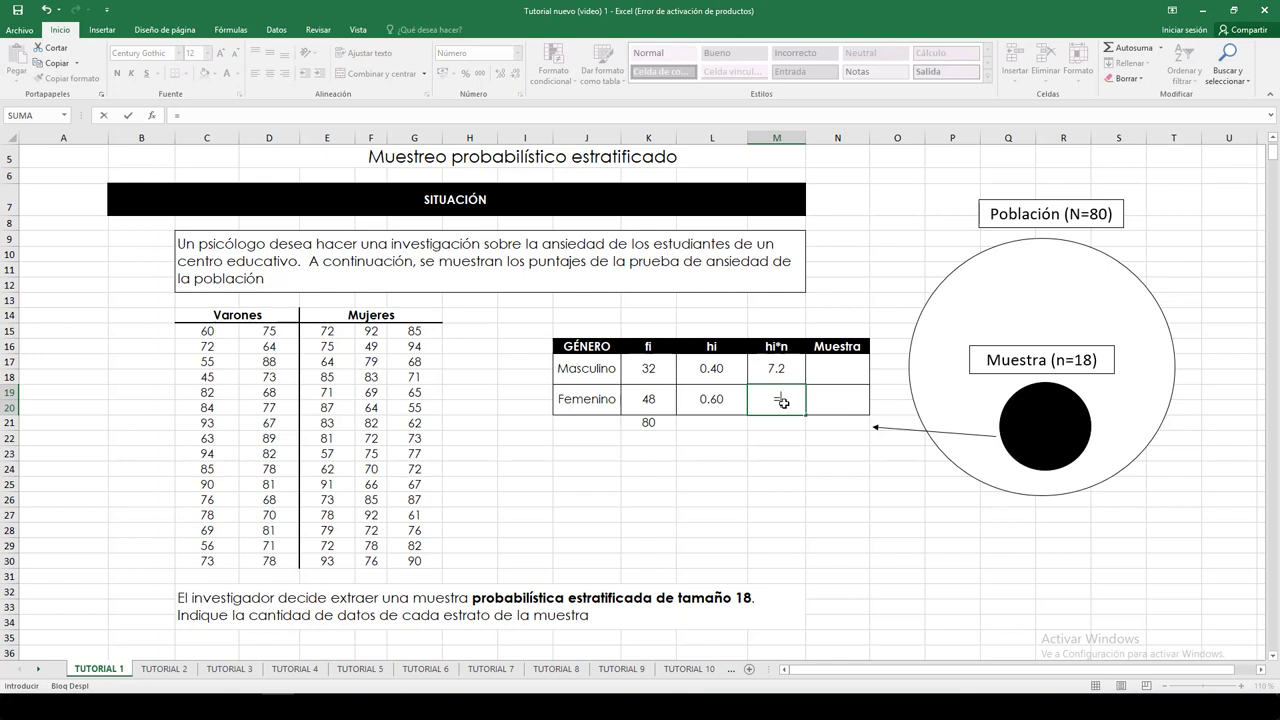
{"action": "type", "text": "0.60*18"}
{"action": "key", "text": "Return"}
Display the Femenino hi*n value with one decimal, and reduce both hi*n cells to whole numbers.
{"action": "left_click", "coordinate": [783, 402]}
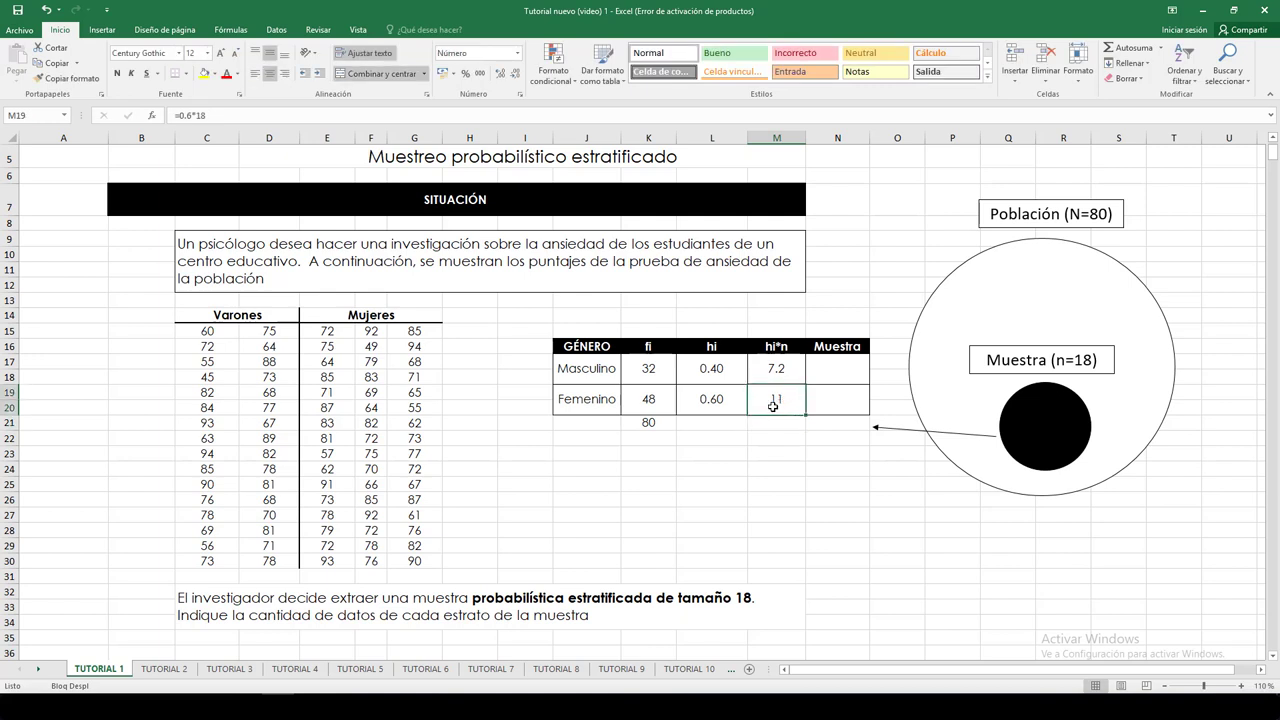
{"action": "left_click", "coordinate": [501, 75]}
{"action": "left_click", "coordinate": [501, 76]}
{"action": "left_click_drag", "start_coordinate": [790, 371], "coordinate": [785, 400]}
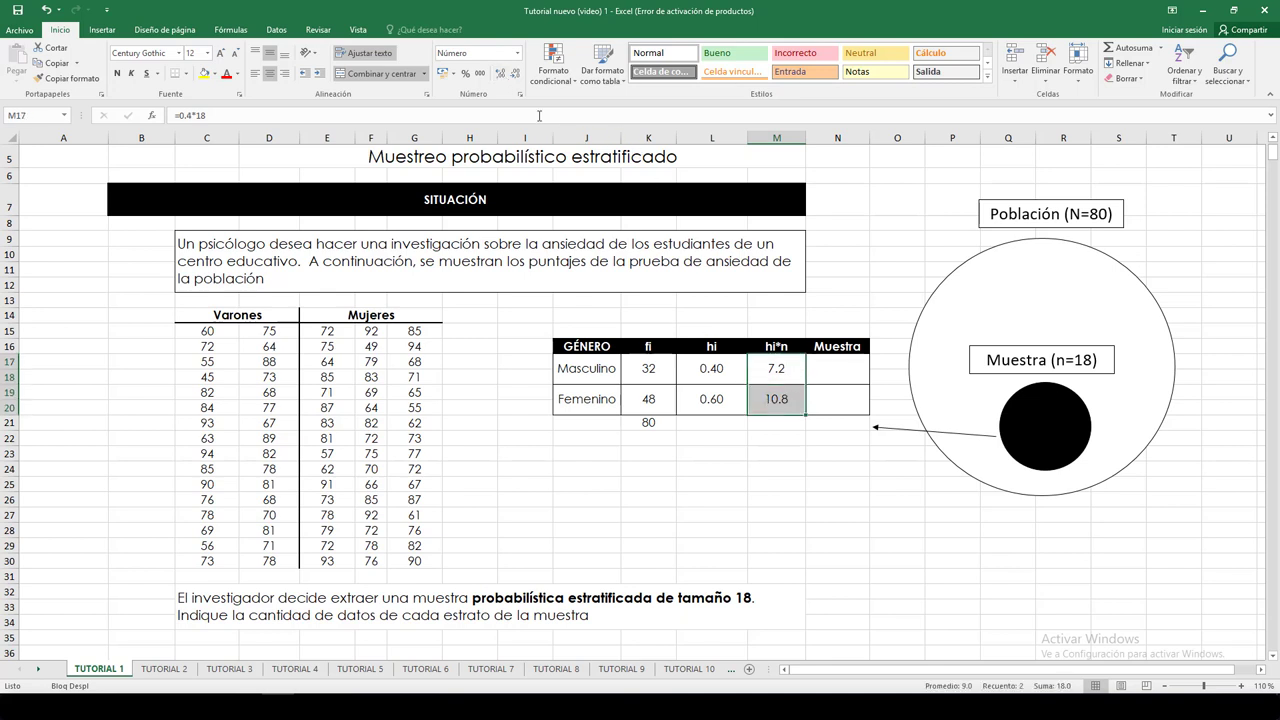
{"action": "left_click", "coordinate": [516, 76]}
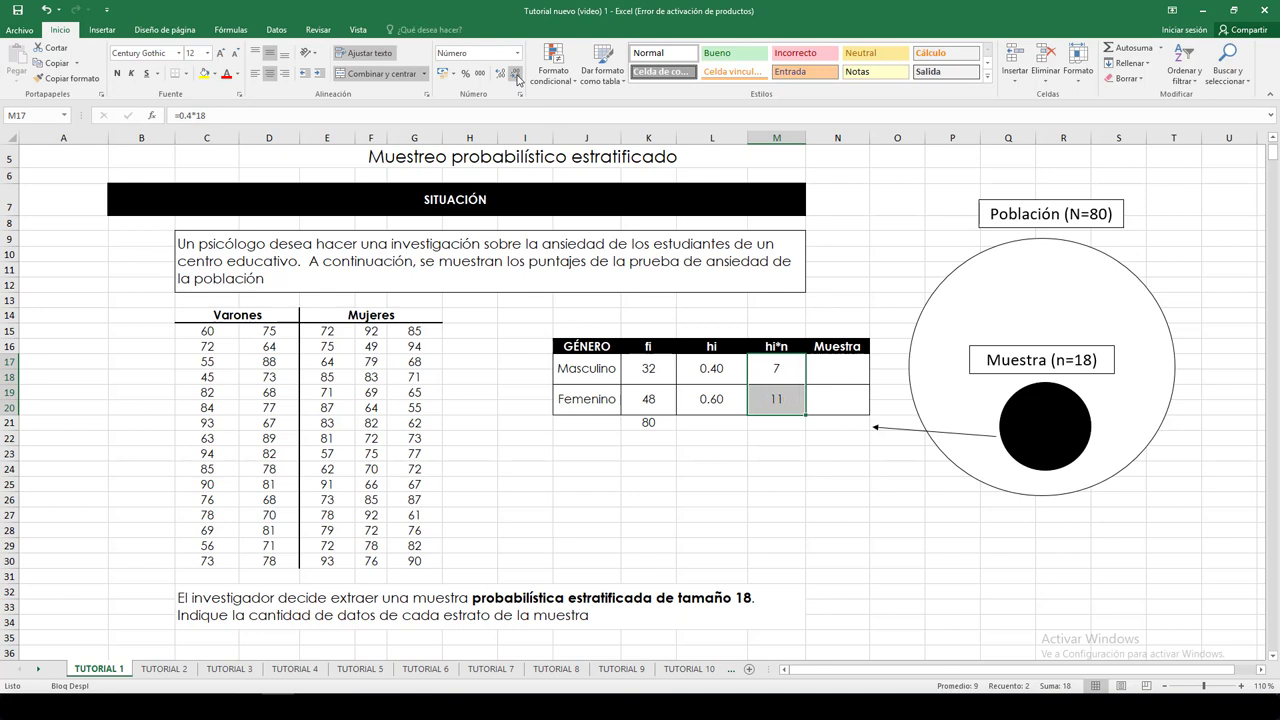
Enter the Muestra sizes as 7 for Masculino and 11 for Femenino.
{"action": "left_click", "coordinate": [848, 377]}
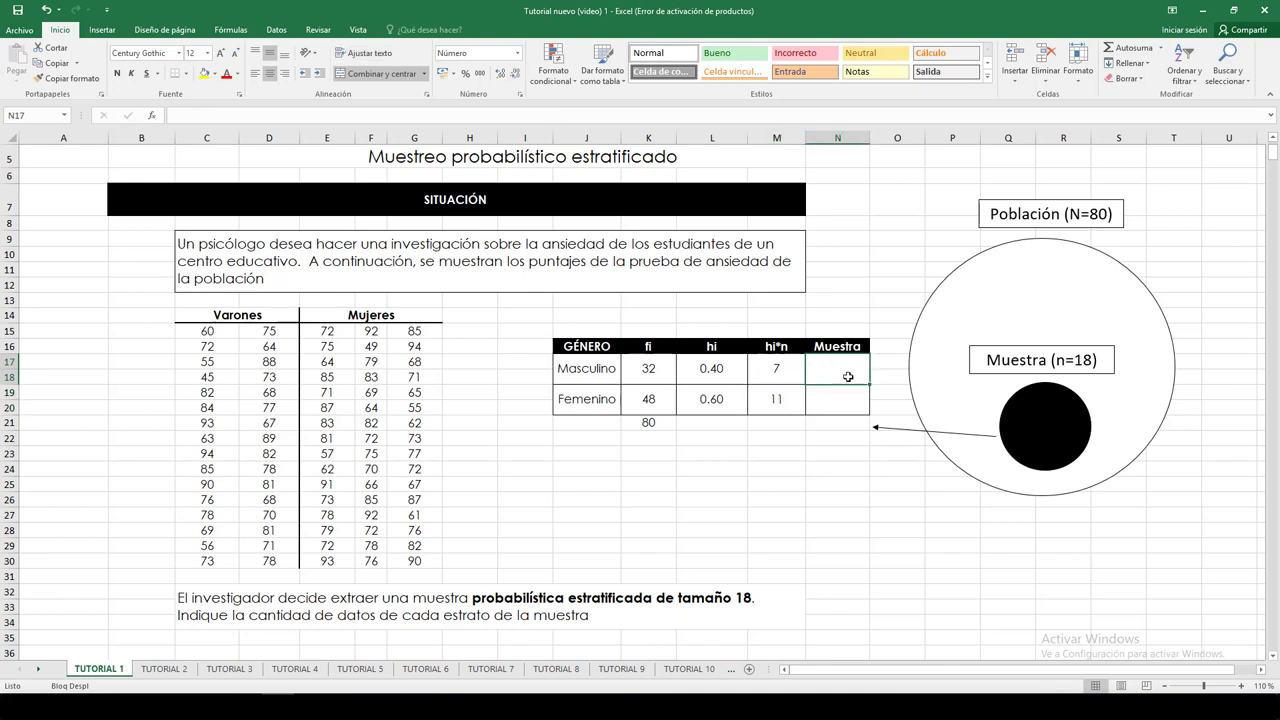
{"action": "type", "text": "7"}
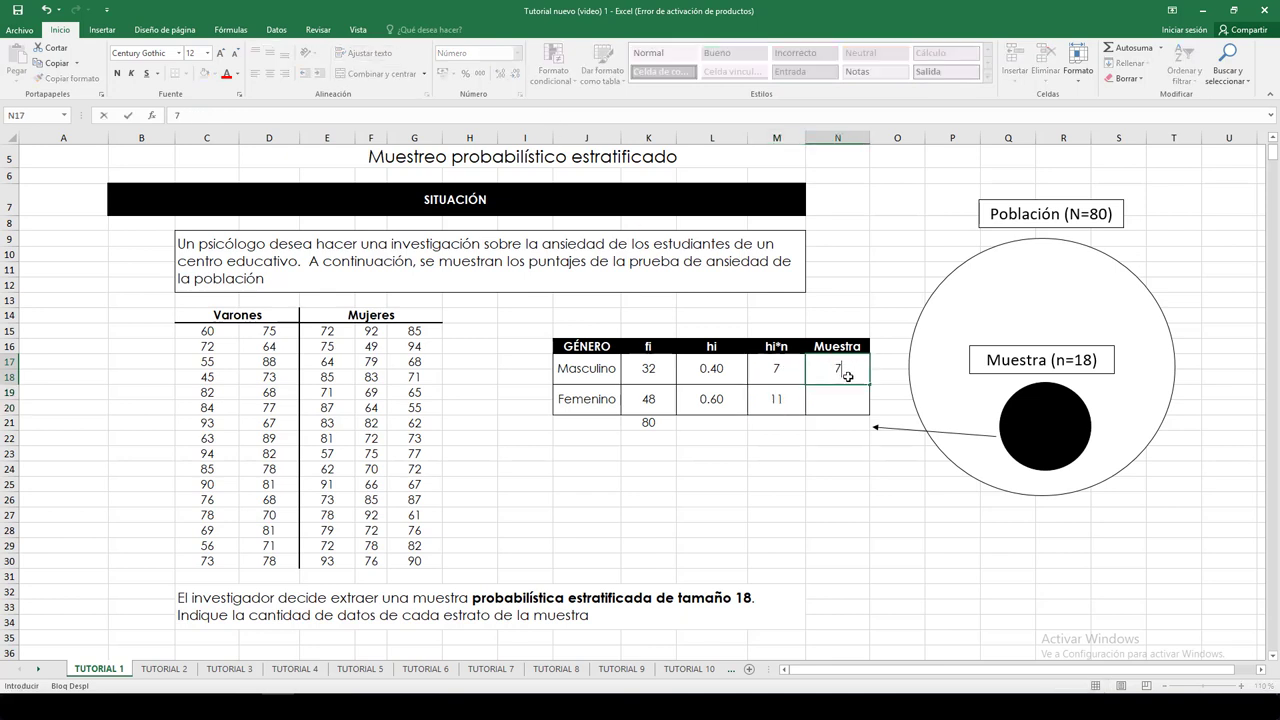
{"action": "left_click", "coordinate": [842, 400]}
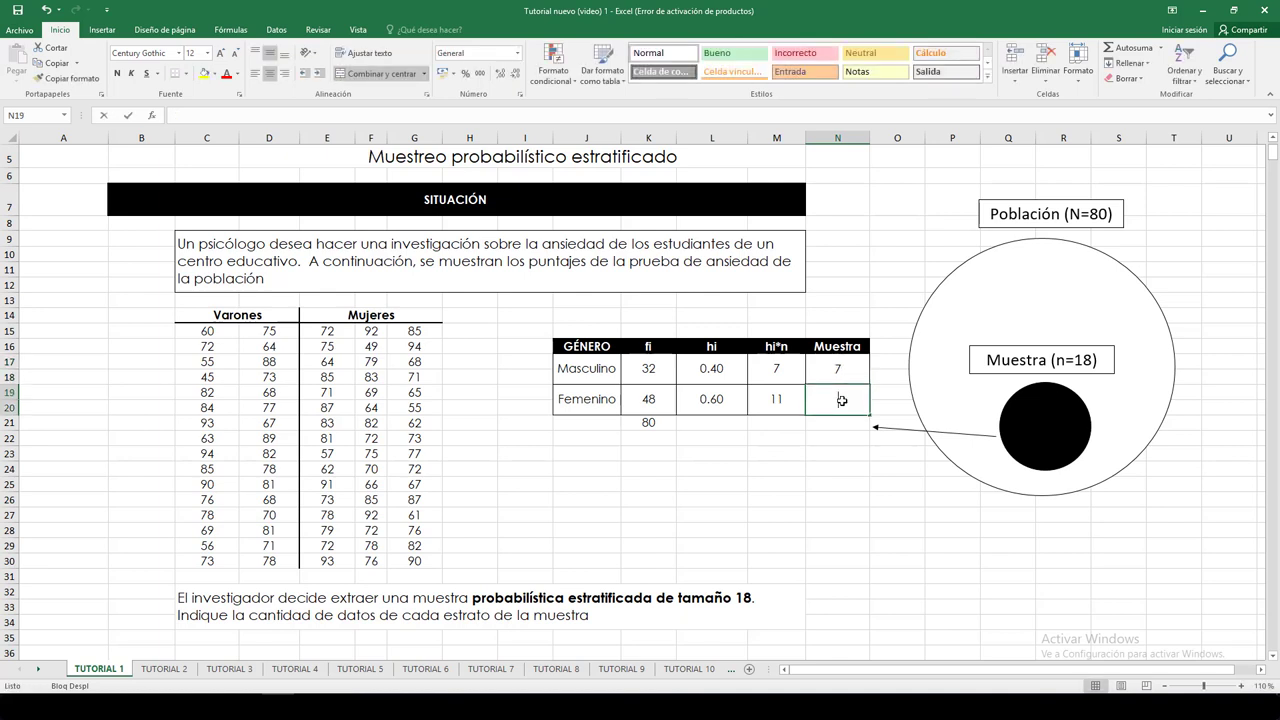
{"action": "type", "text": "11"}
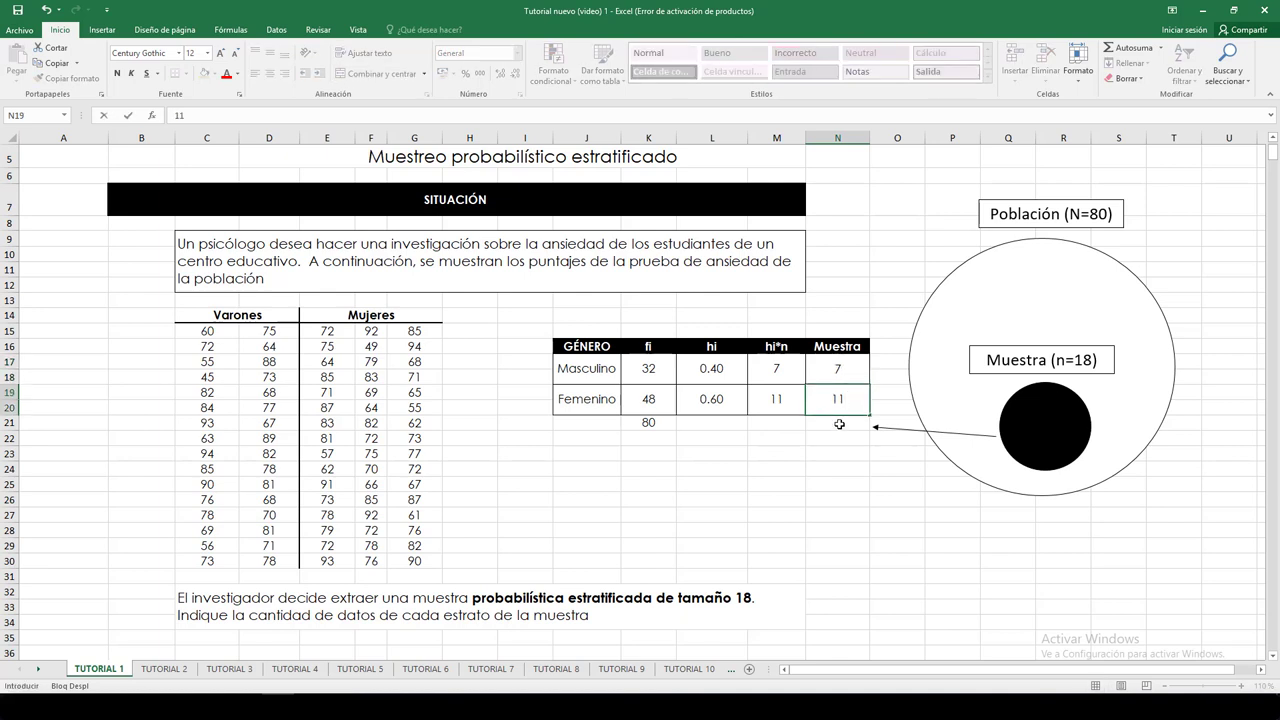
Enter the total sample size 18 below the Muestra column.
{"action": "left_click", "coordinate": [839, 424]}
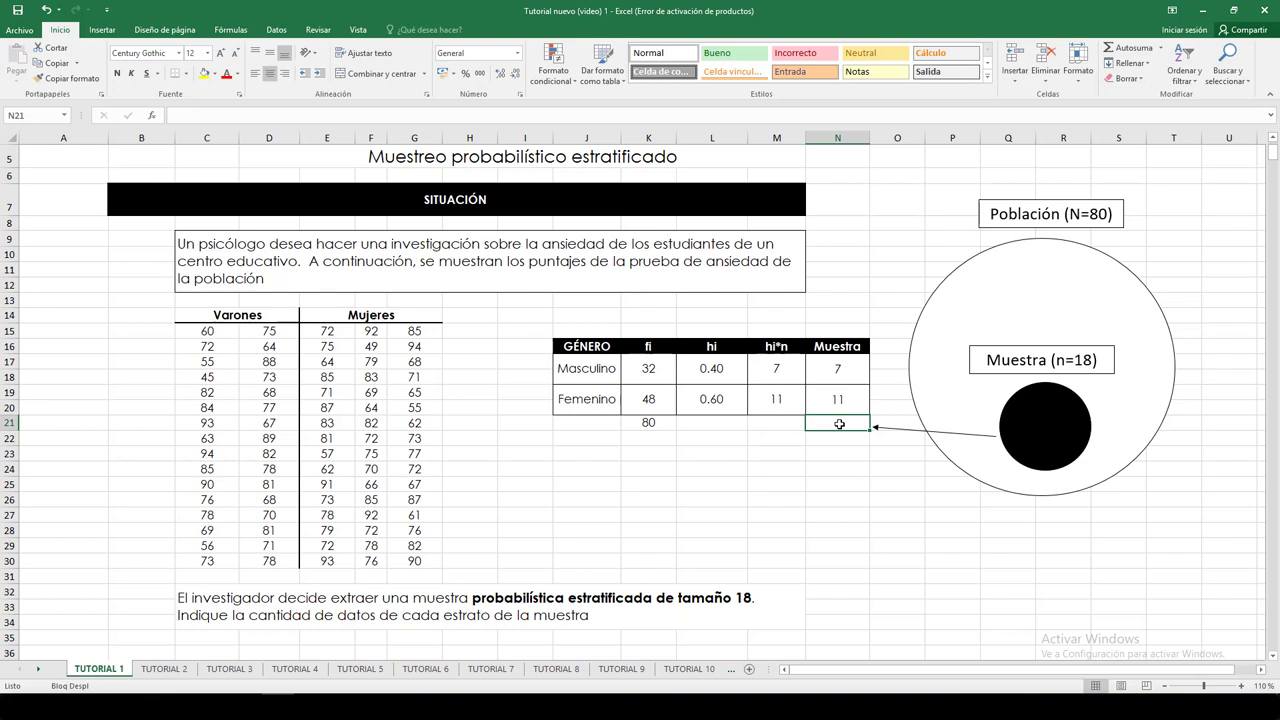
{"action": "type", "text": "18"}
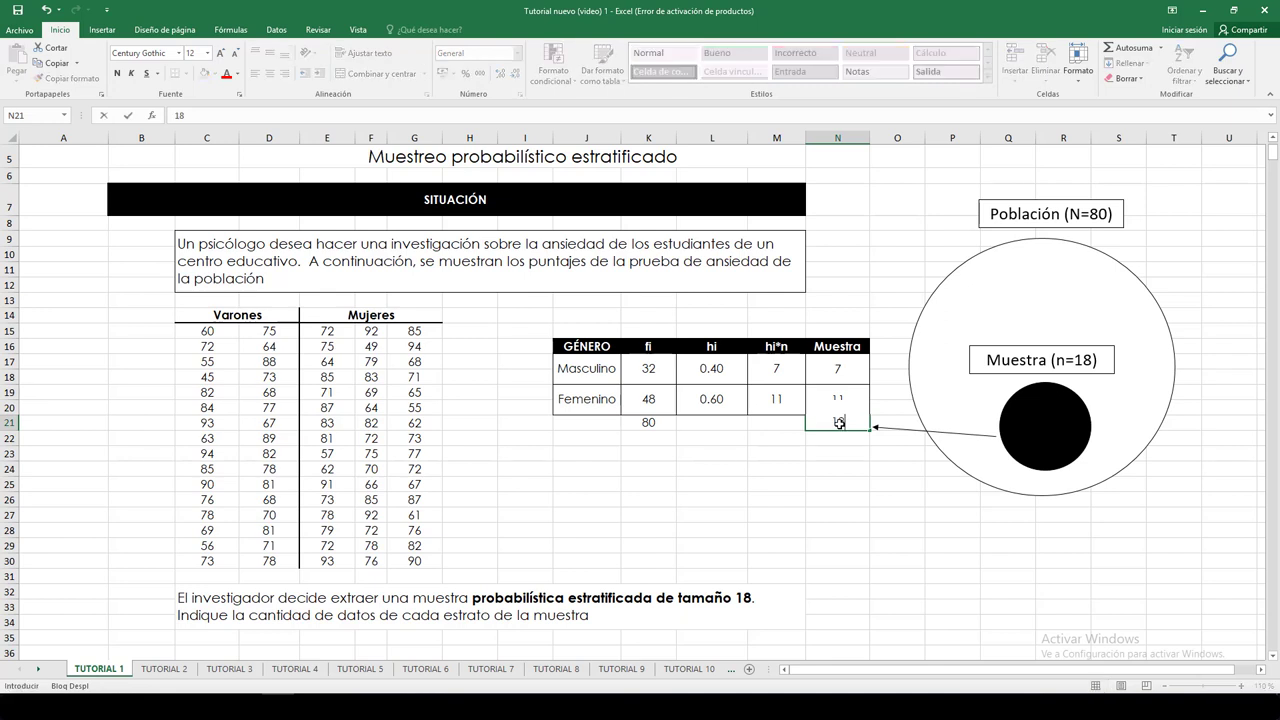
{"action": "key", "text": "Escape"}
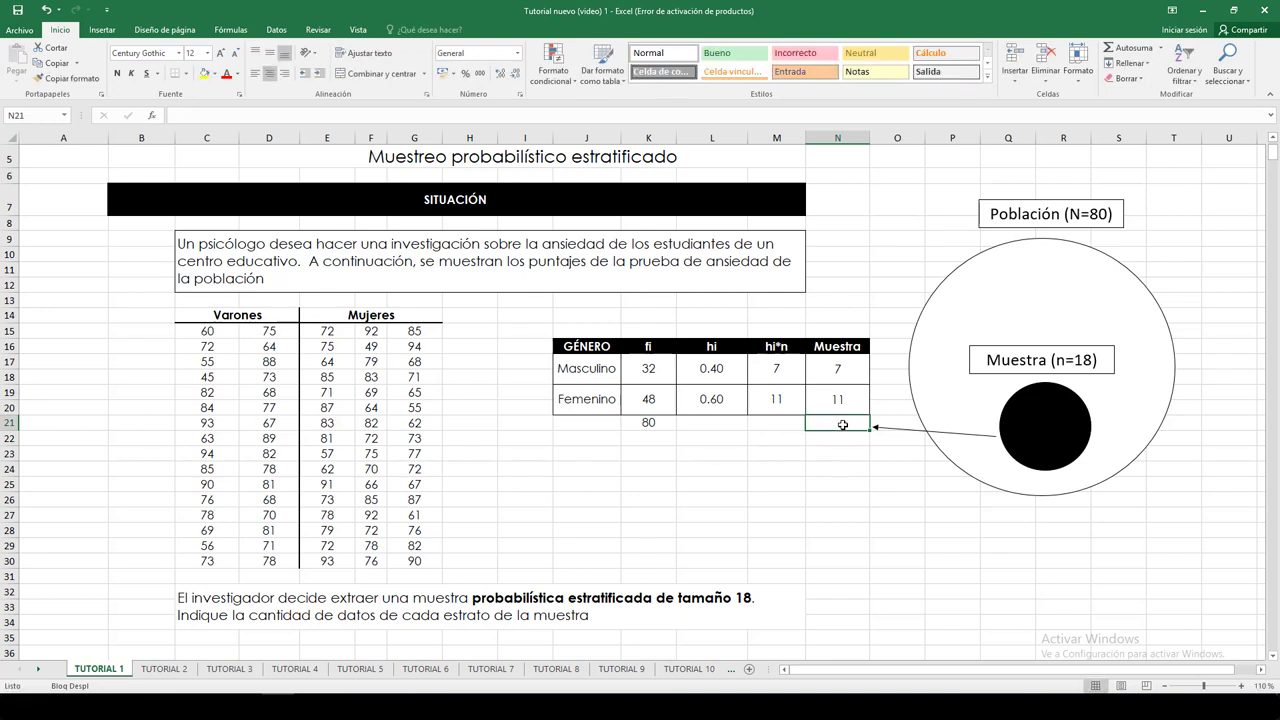
{"action": "type", "text": "18"}
{"action": "left_click", "coordinate": [850, 457]}
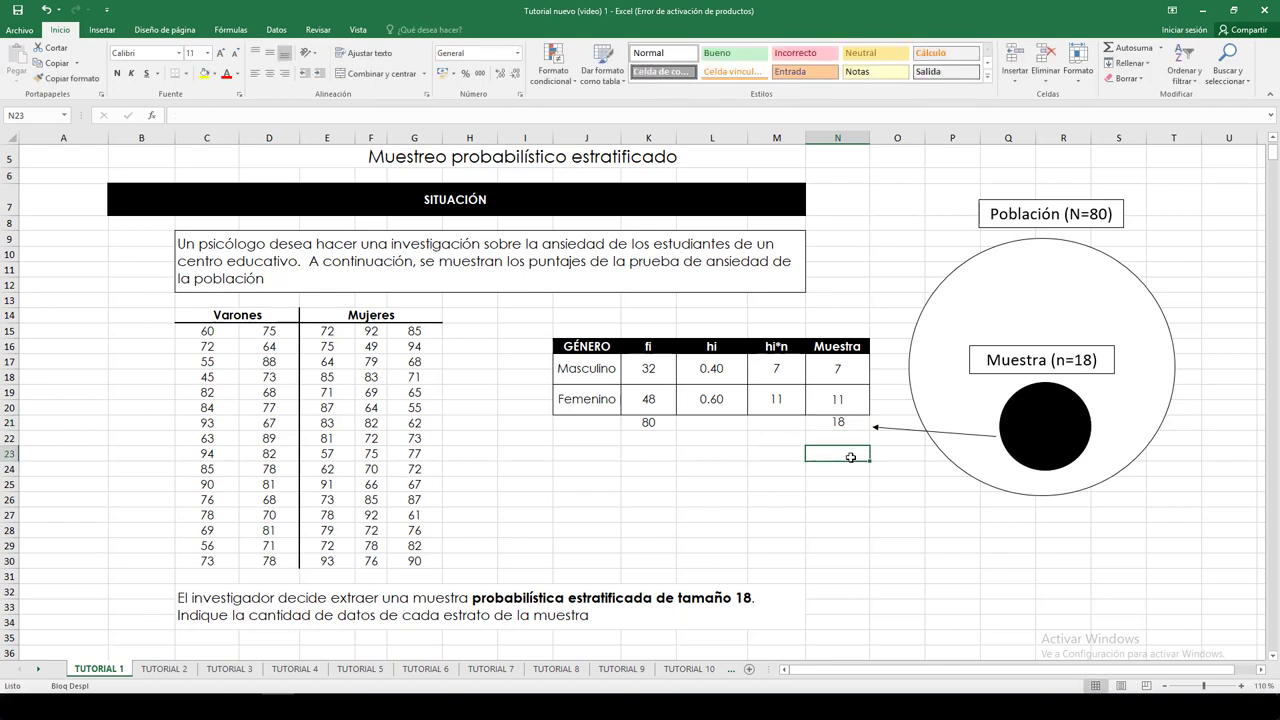